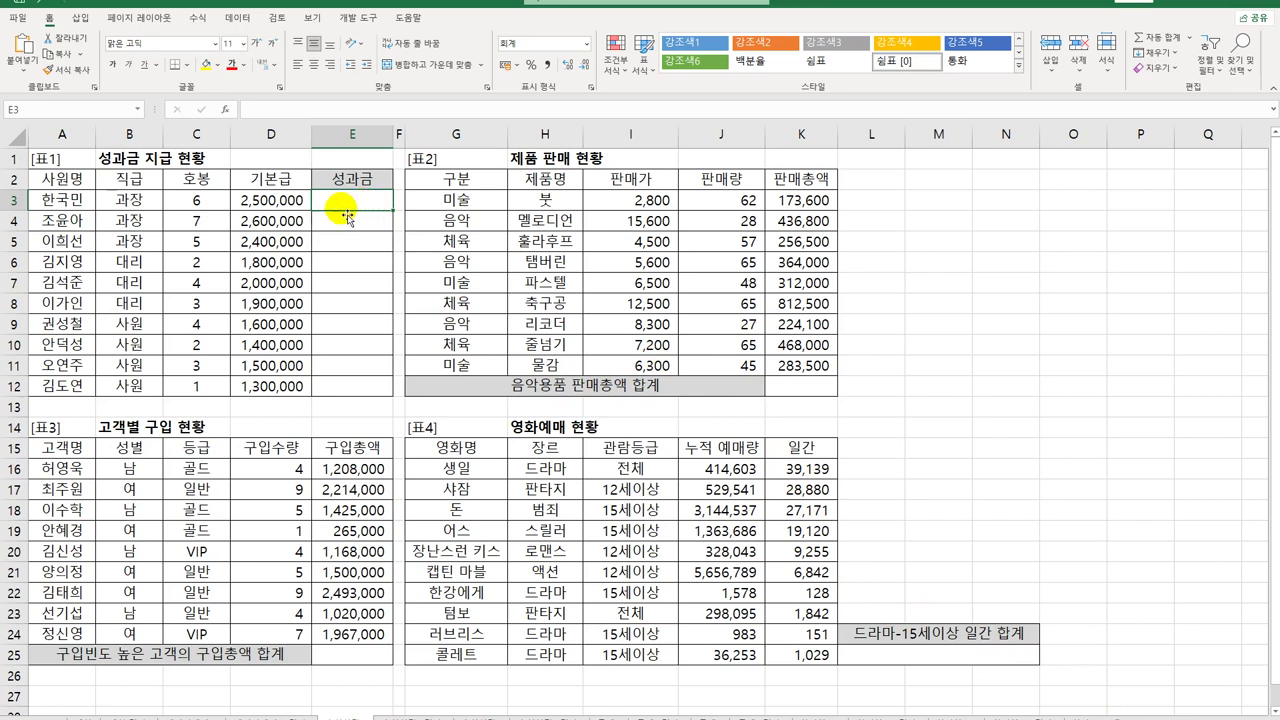
Step: Enter the formula =SQRT(C3) in cell E3 of the 성과금 column to take the square root of the 호봉 value
{"action": "left_click_drag", "start_coordinate": [220, 207], "coordinate": [196, 386]}
{"action": "left_click_drag", "start_coordinate": [278, 200], "coordinate": [271, 393]}
{"action": "left_click", "coordinate": [370, 208]}
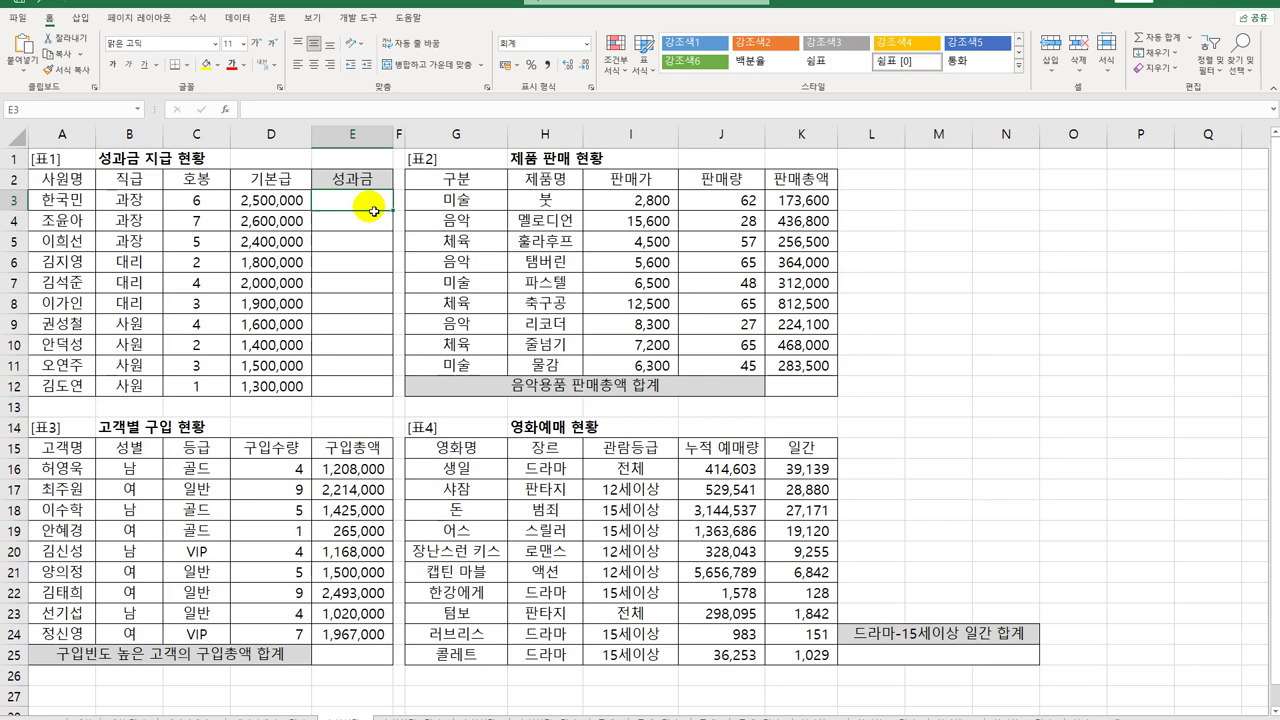
{"action": "type", "text": "="}
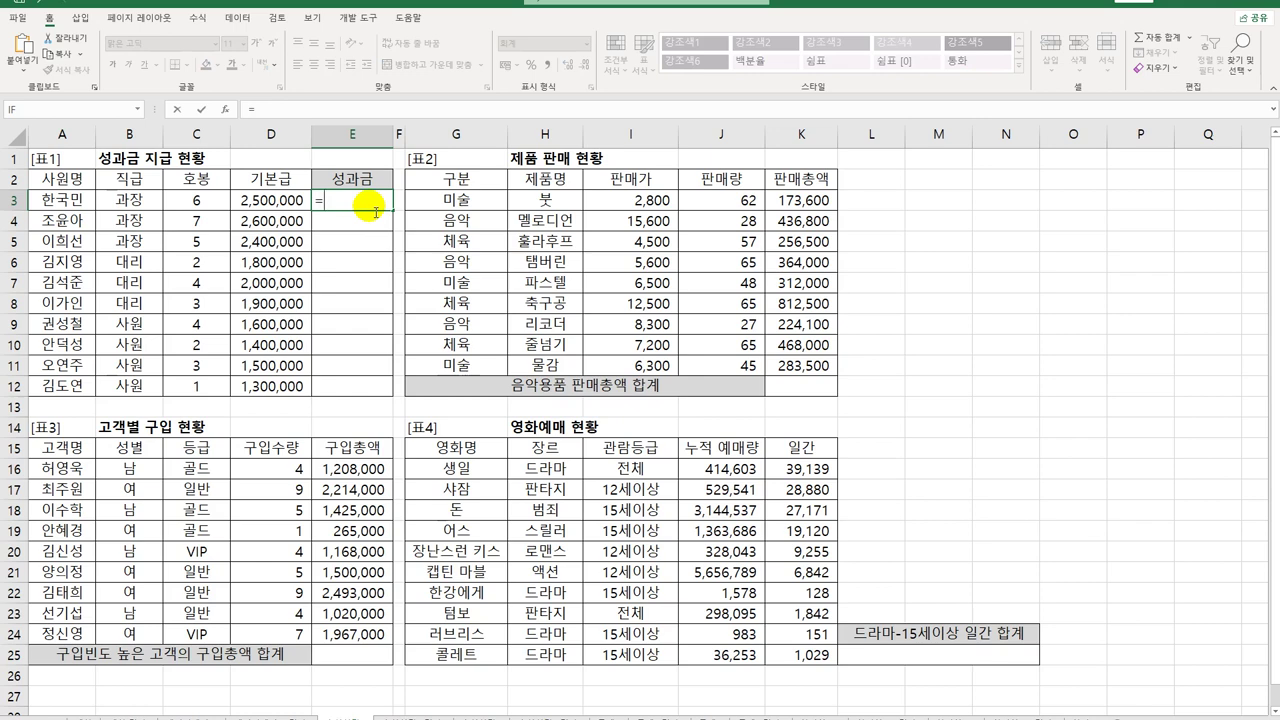
{"action": "type", "text": "sq"}
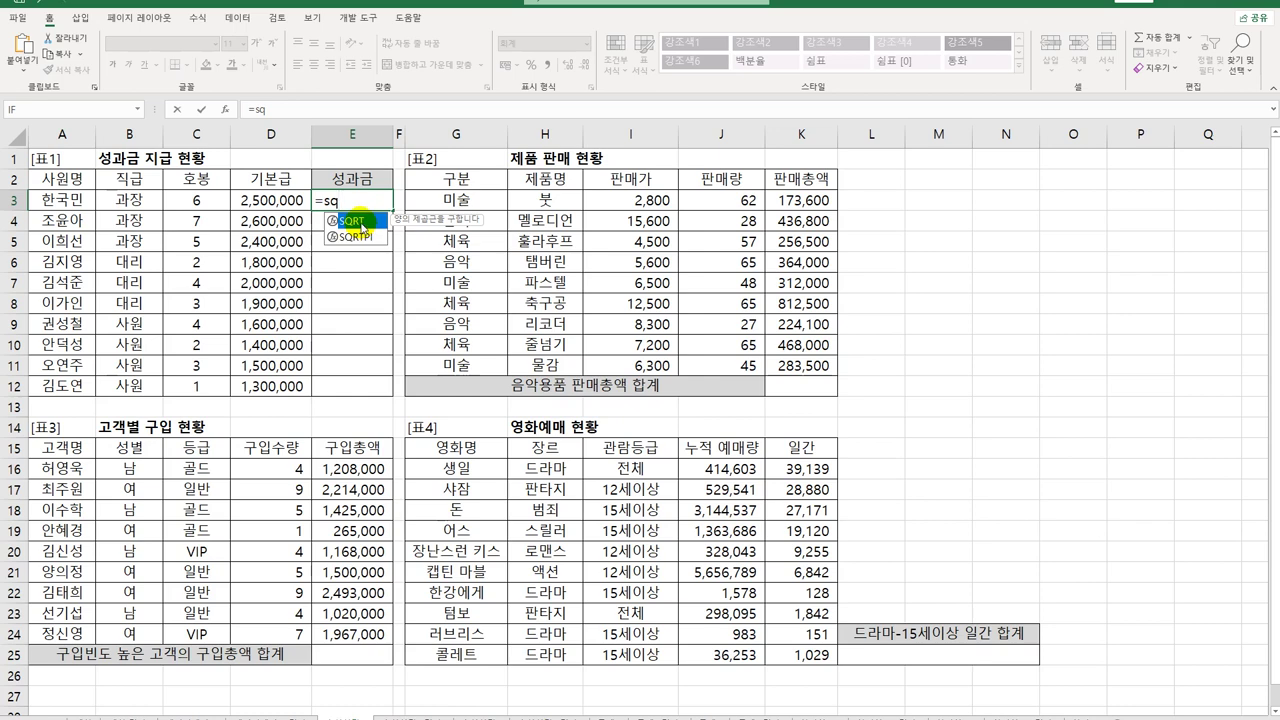
{"action": "double_click", "coordinate": [360, 222]}
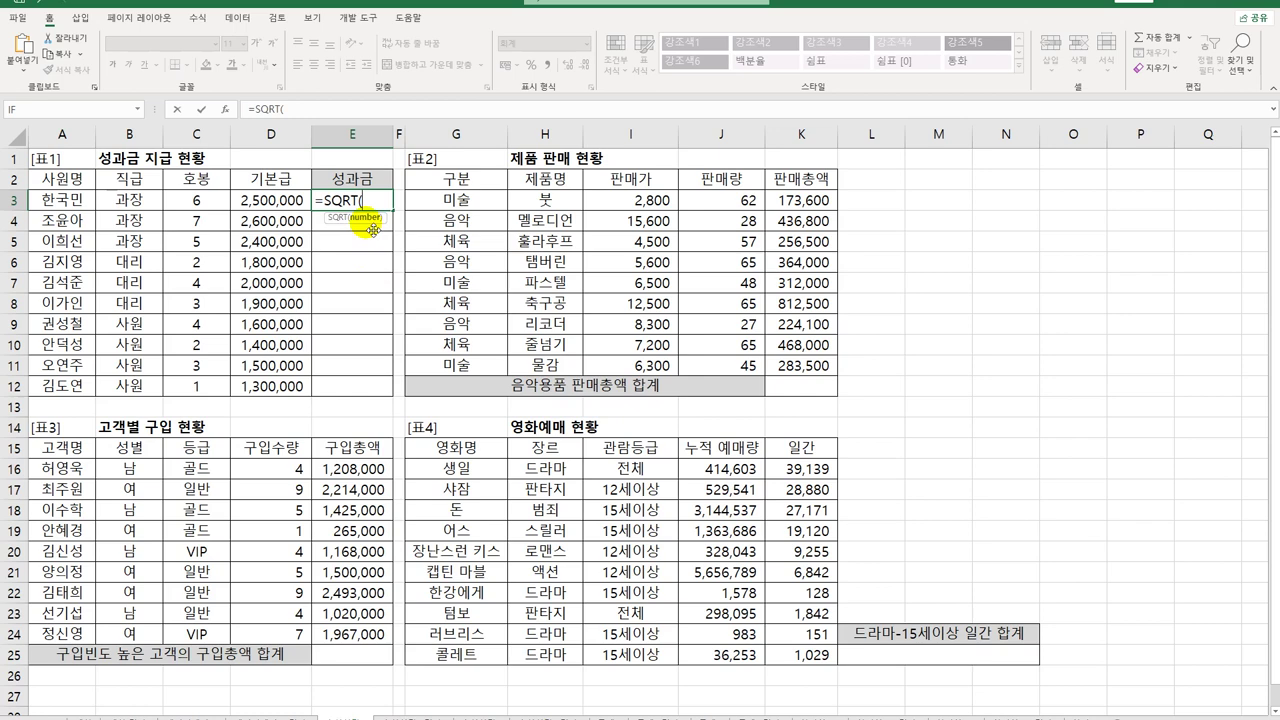
{"action": "left_click", "coordinate": [208, 205]}
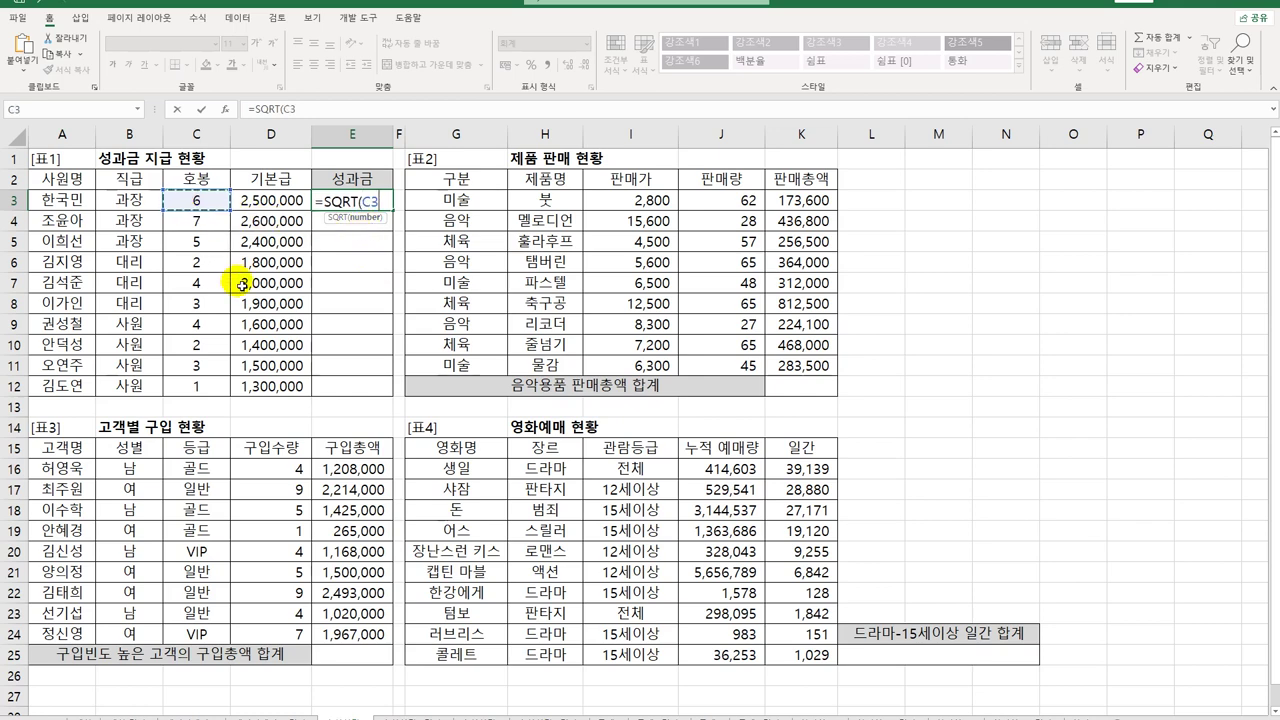
{"action": "type", "text": ")"}
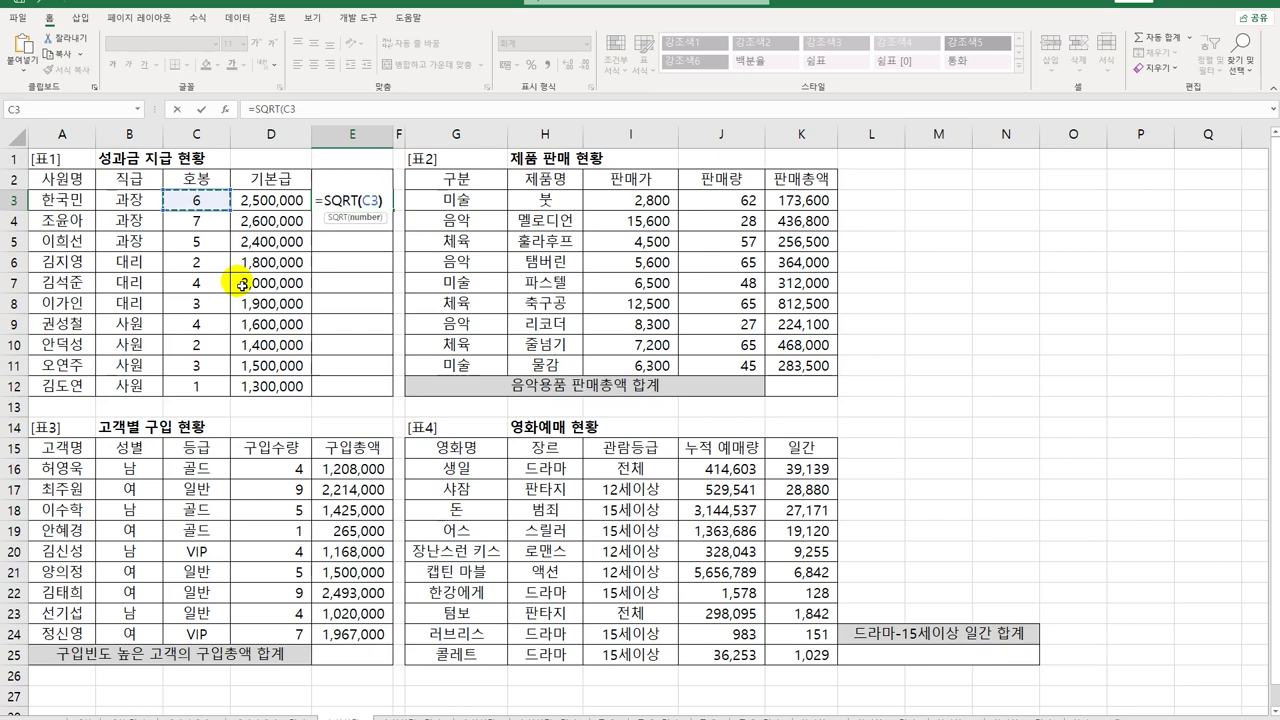
{"action": "key", "text": "Return"}
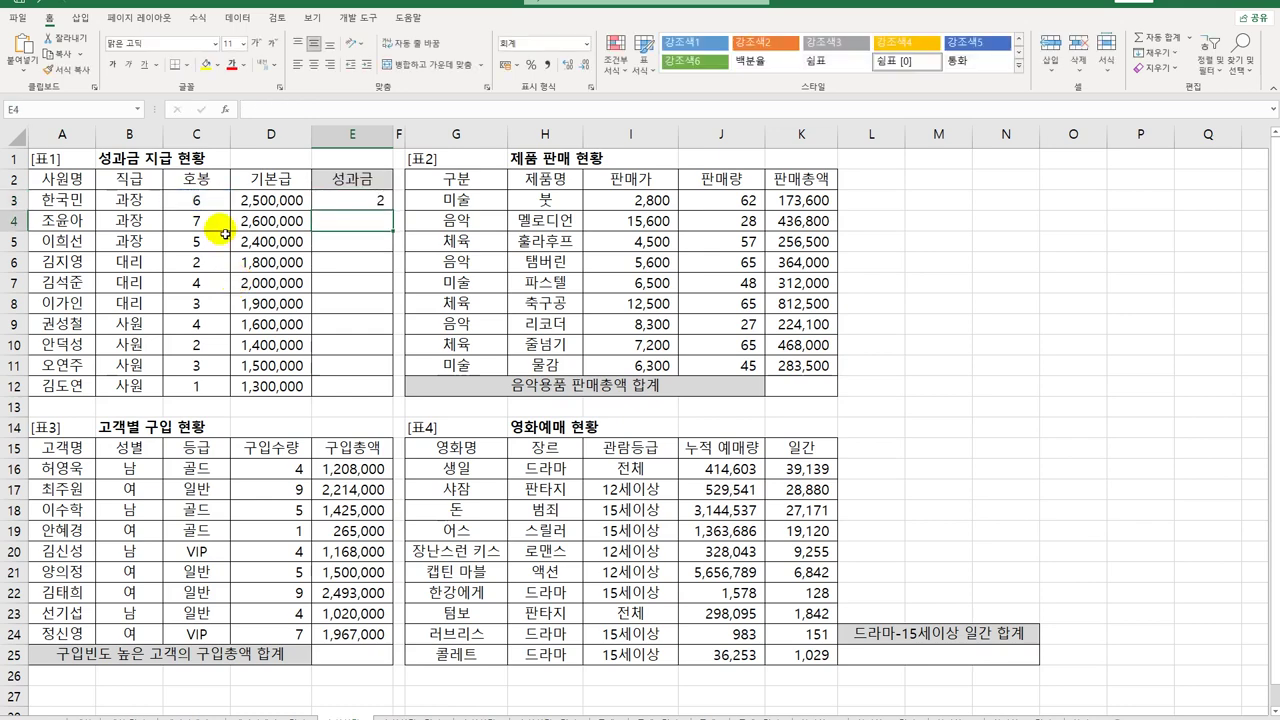
Step: Extend the formula in E3 to multiply by the base pay, making it =SQRT(C3)*D3
{"action": "left_click", "coordinate": [377, 208]}
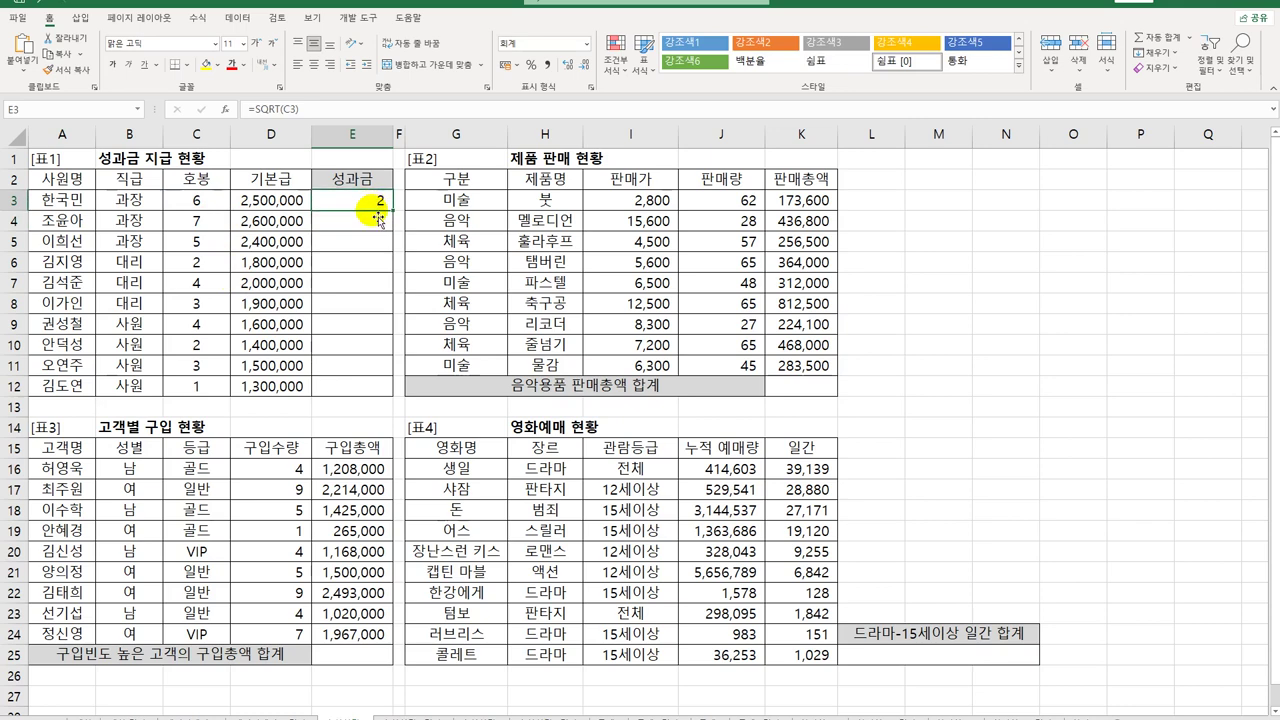
{"action": "double_click", "coordinate": [376, 206]}
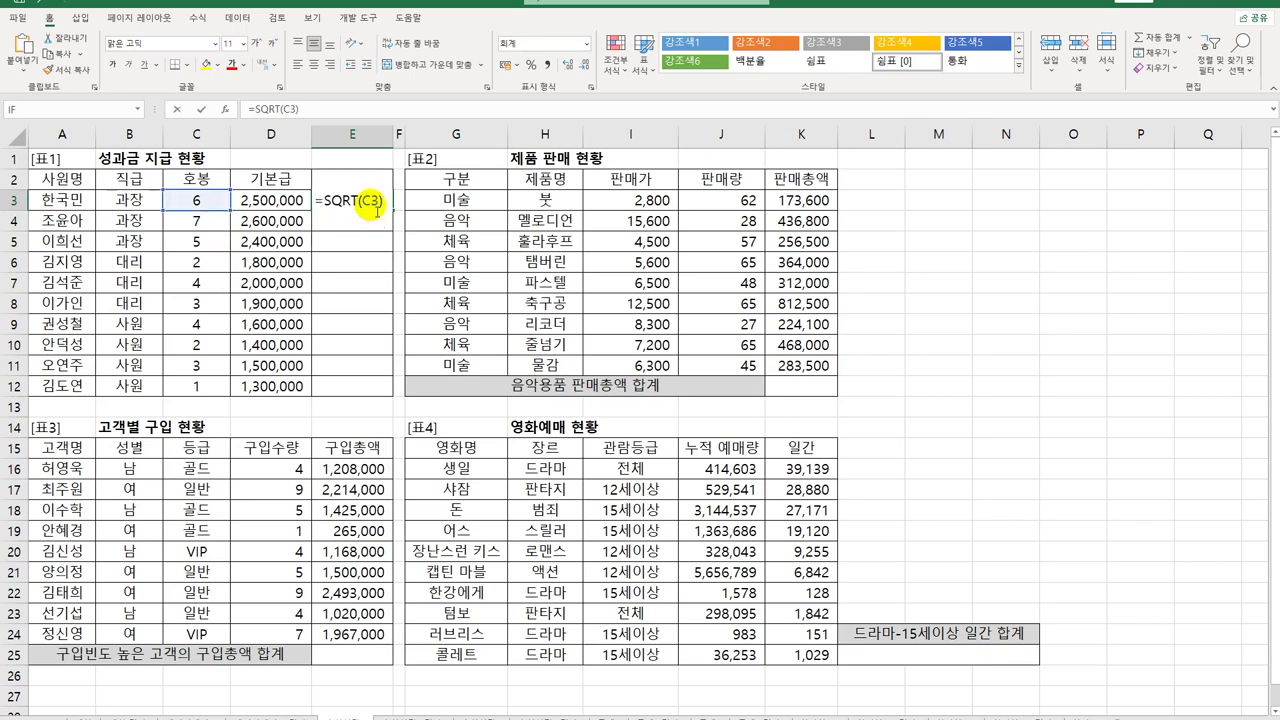
{"action": "left_click", "coordinate": [409, 198]}
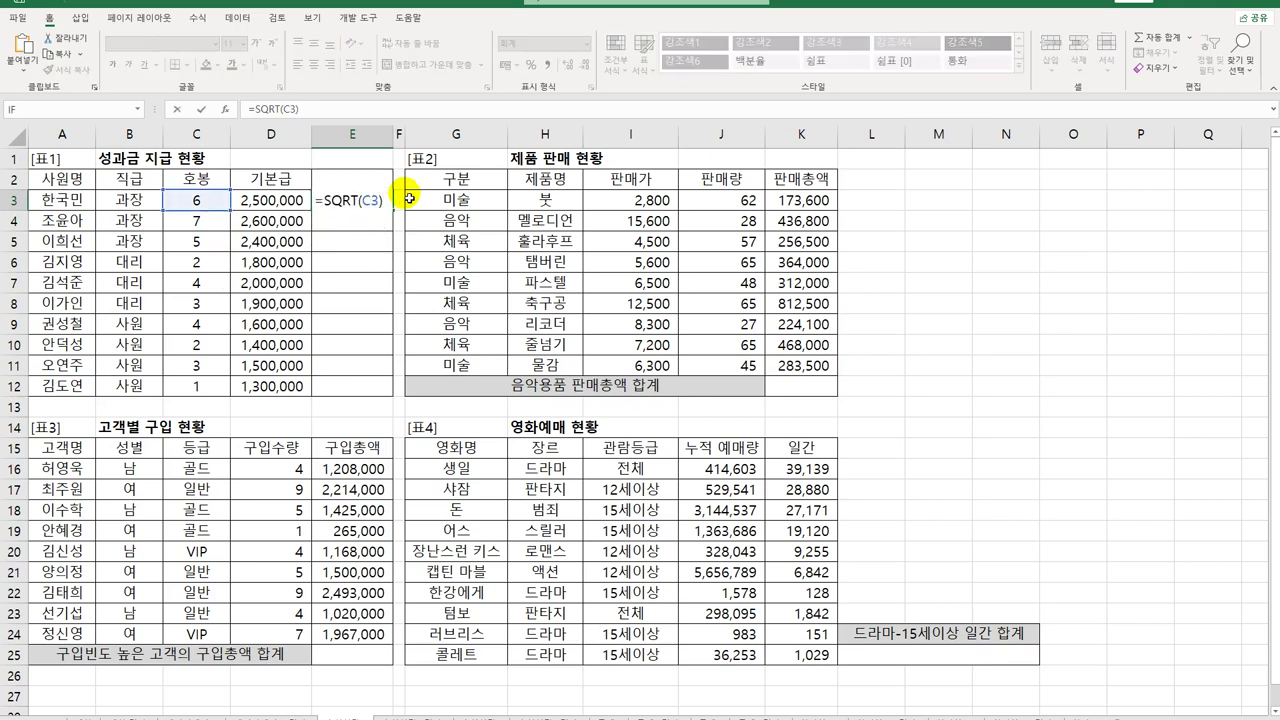
{"action": "type", "text": "*"}
{"action": "left_click", "coordinate": [253, 199]}
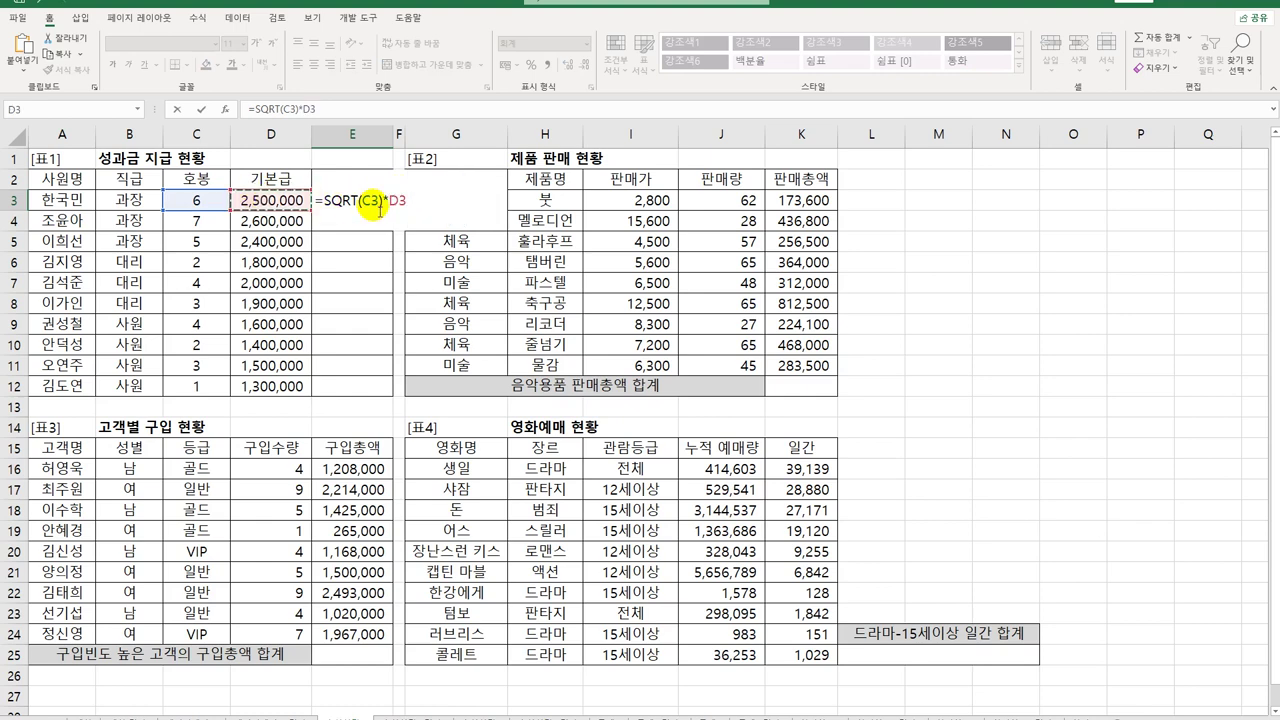
{"action": "key", "text": "Return"}
Step: Preview E3's value under the General (일반) number category in the cell format settings, and close them without applying
{"action": "left_click", "coordinate": [377, 205]}
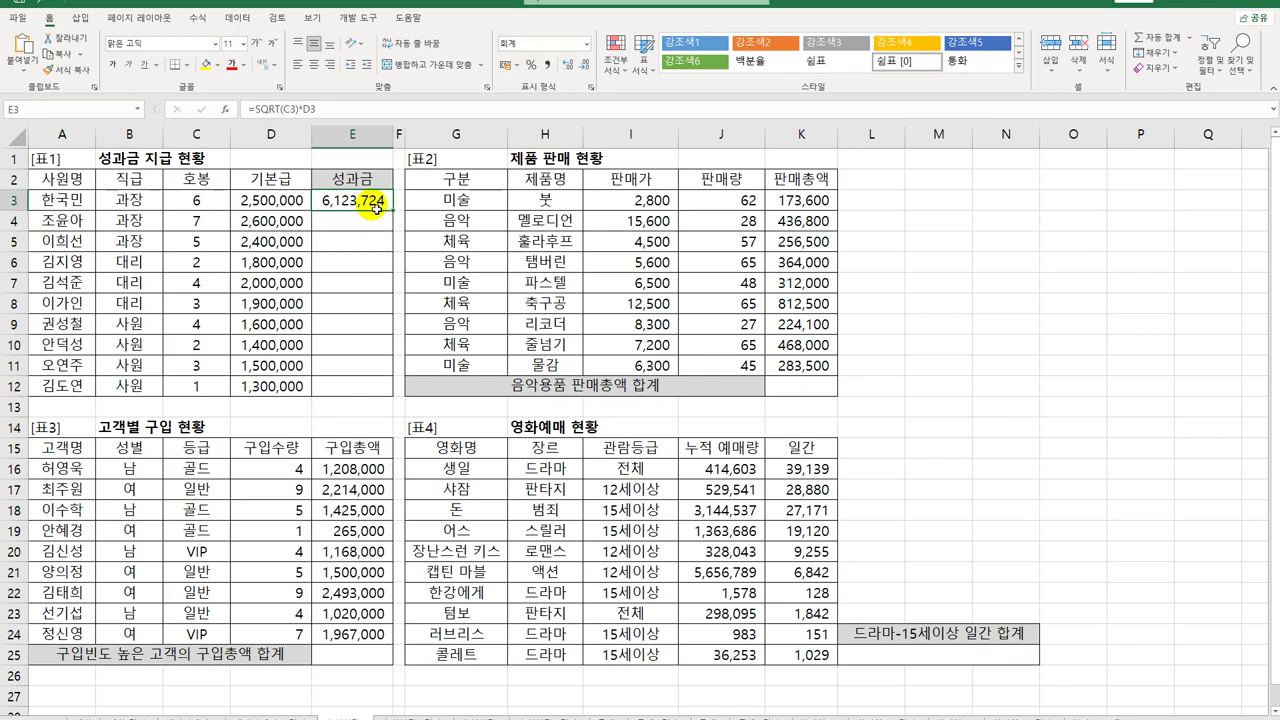
{"action": "right_click", "coordinate": [375, 207]}
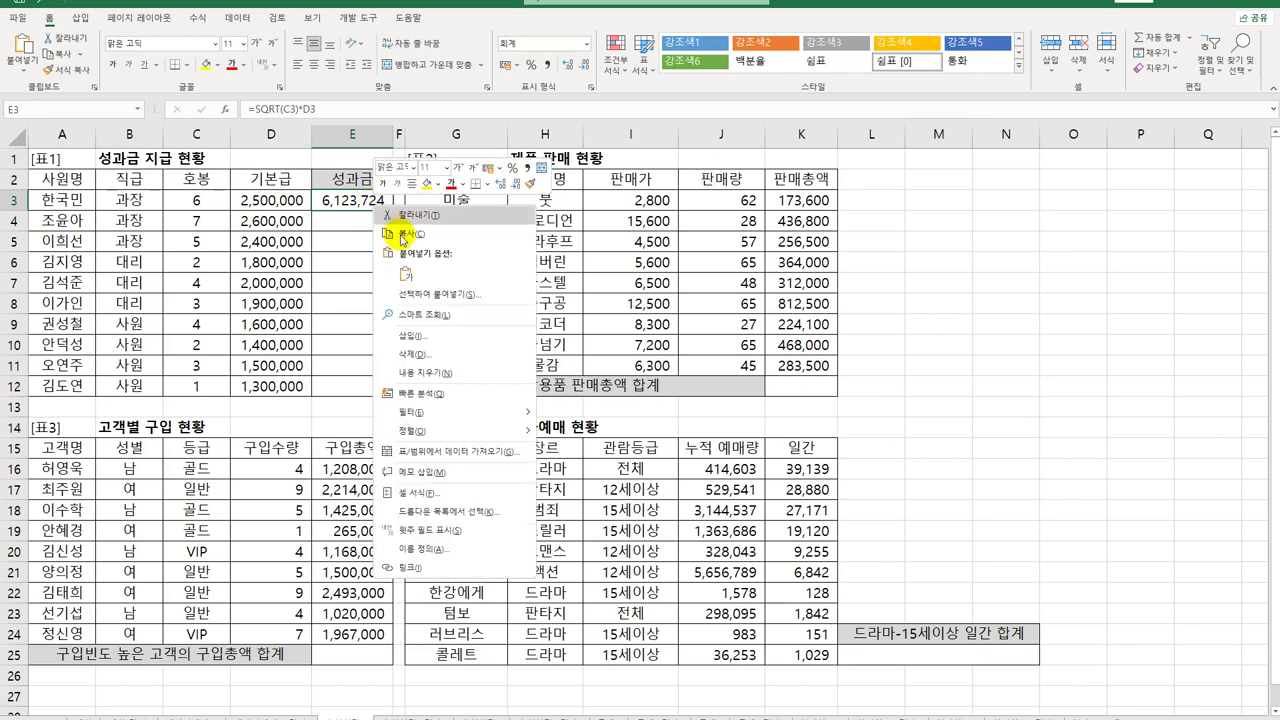
{"action": "left_click", "coordinate": [470, 493]}
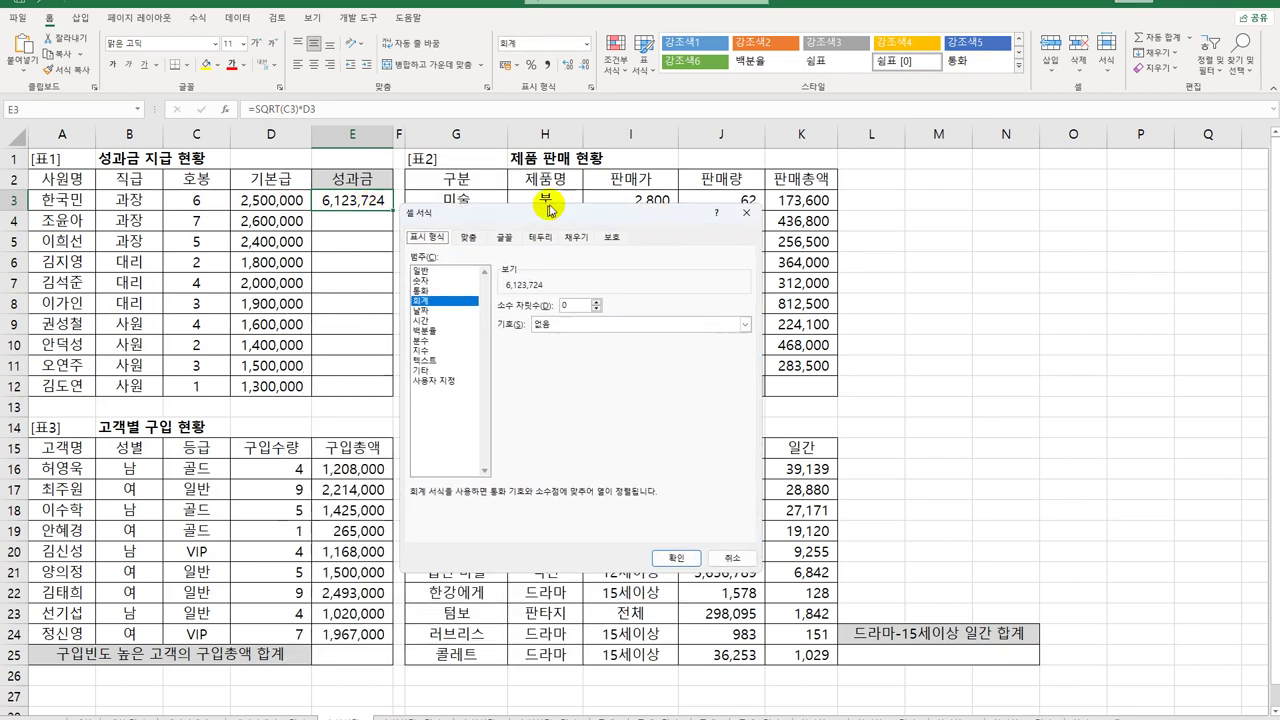
{"action": "left_click_drag", "start_coordinate": [548, 210], "coordinate": [577, 175]}
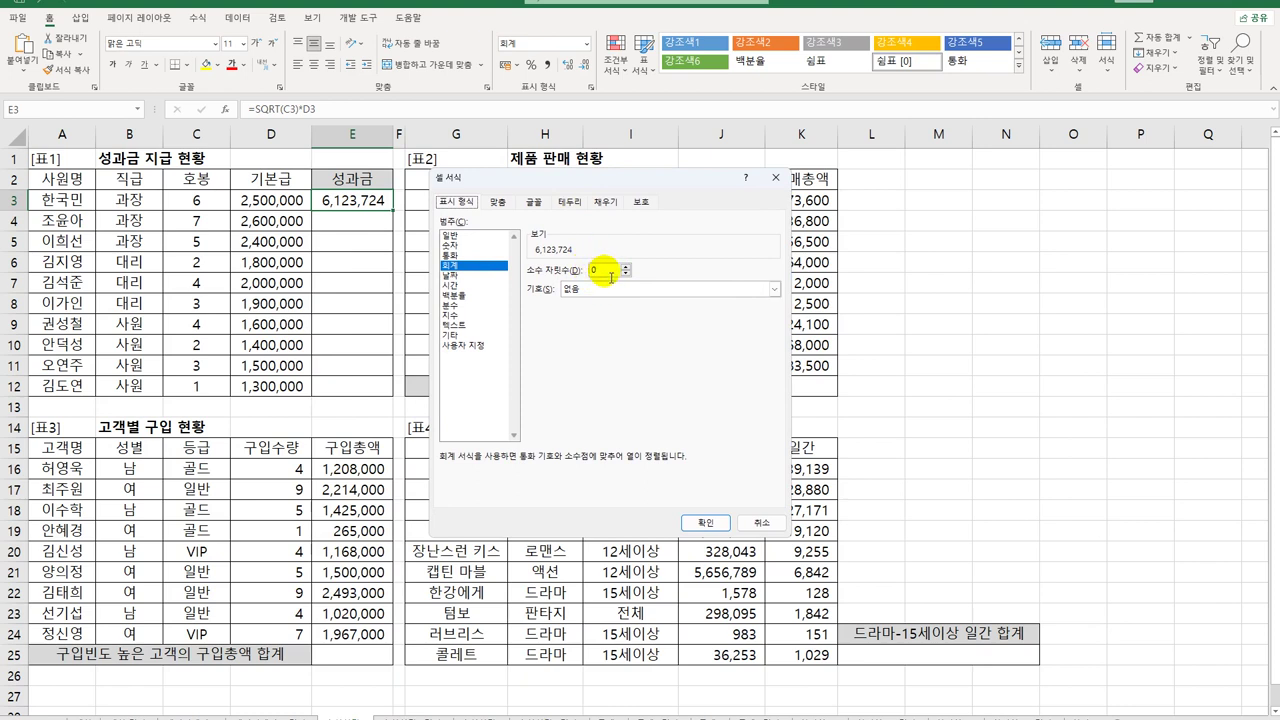
{"action": "left_click", "coordinate": [460, 236]}
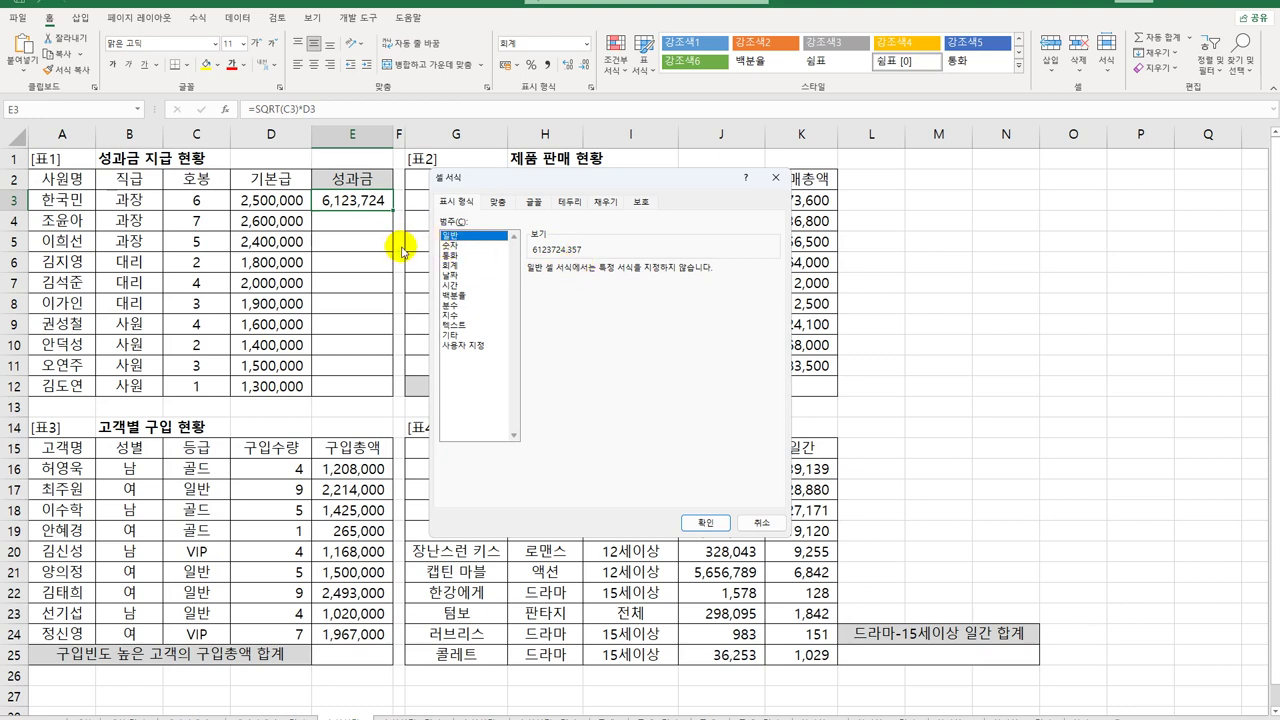
{"action": "left_click", "coordinate": [776, 179]}
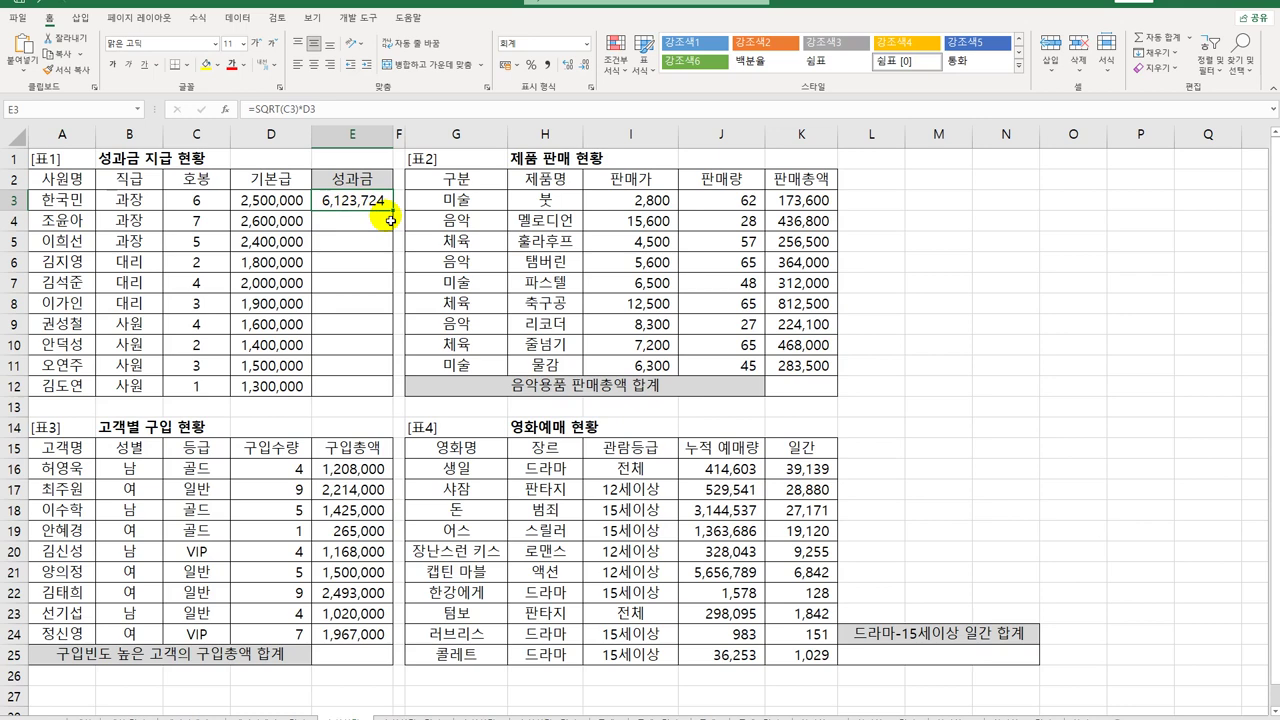
Step: Wrap E3's formula in TRUNC as =TRUNC(SQRT(C3)*D3) and fill it down through E12
{"action": "double_click", "coordinate": [334, 207]}
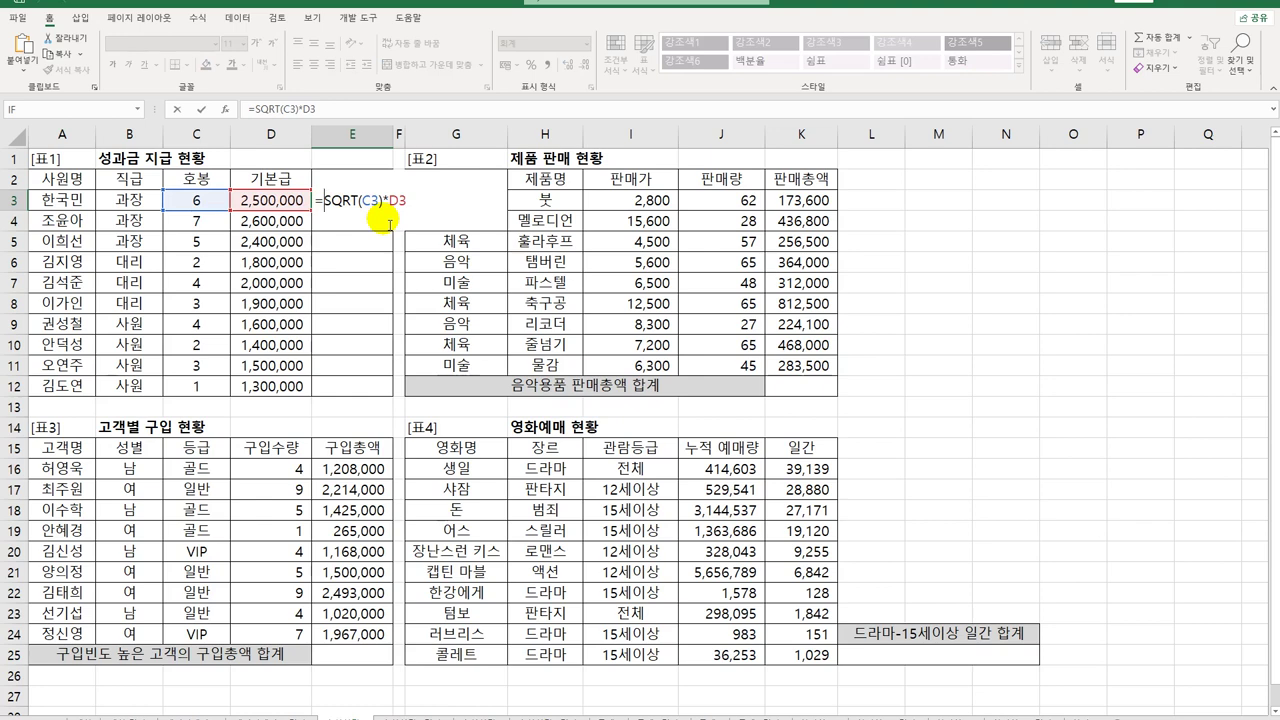
{"action": "type", "text": "tru"}
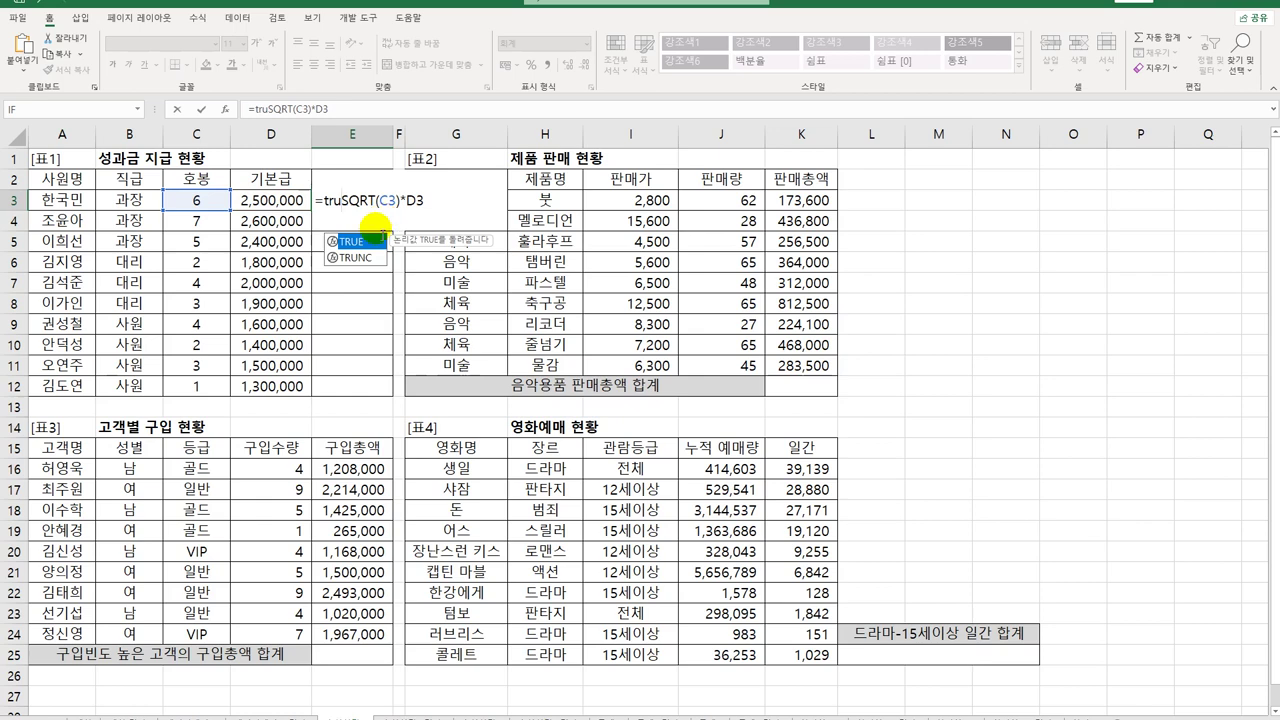
{"action": "left_click", "coordinate": [372, 257]}
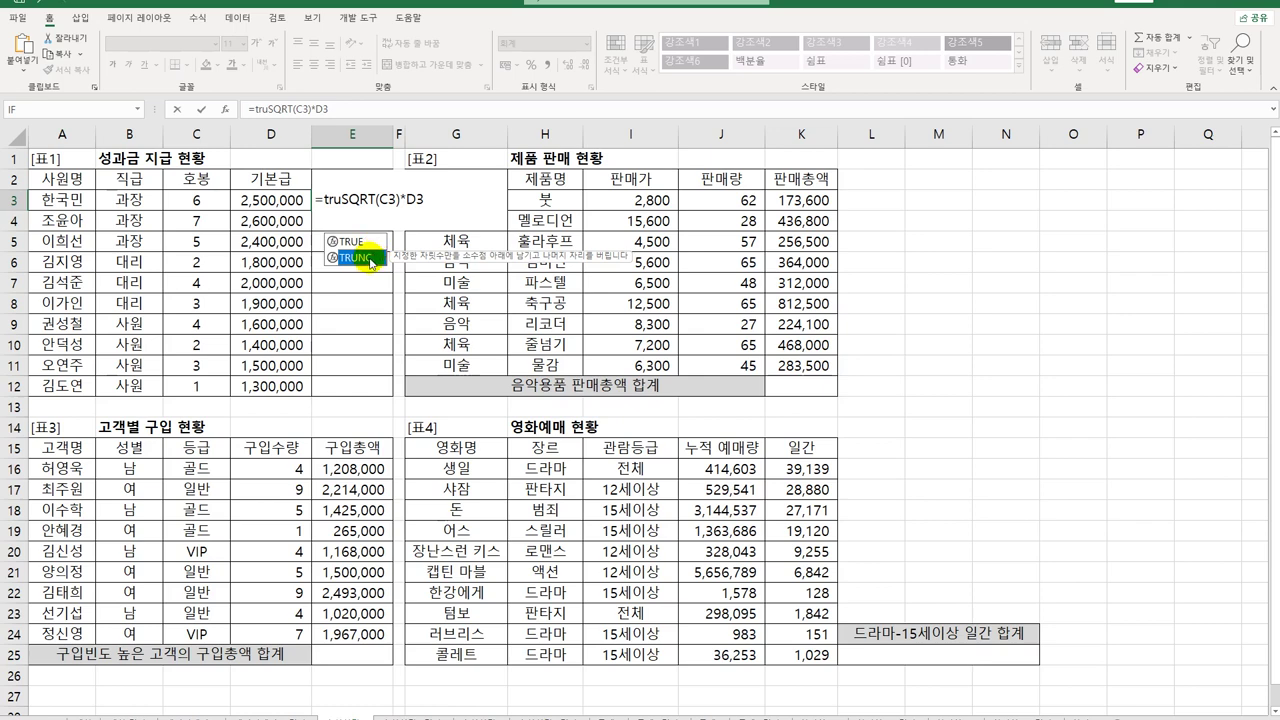
{"action": "double_click", "coordinate": [370, 258]}
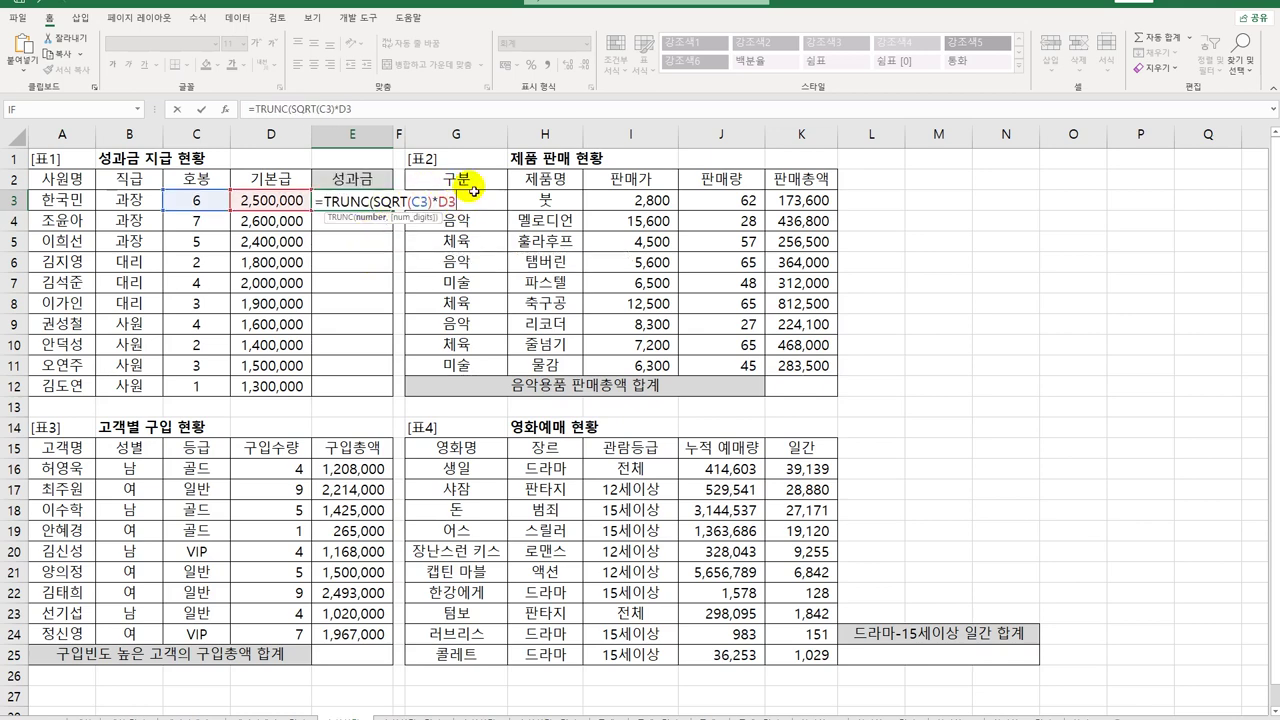
{"action": "type", "text": ","}
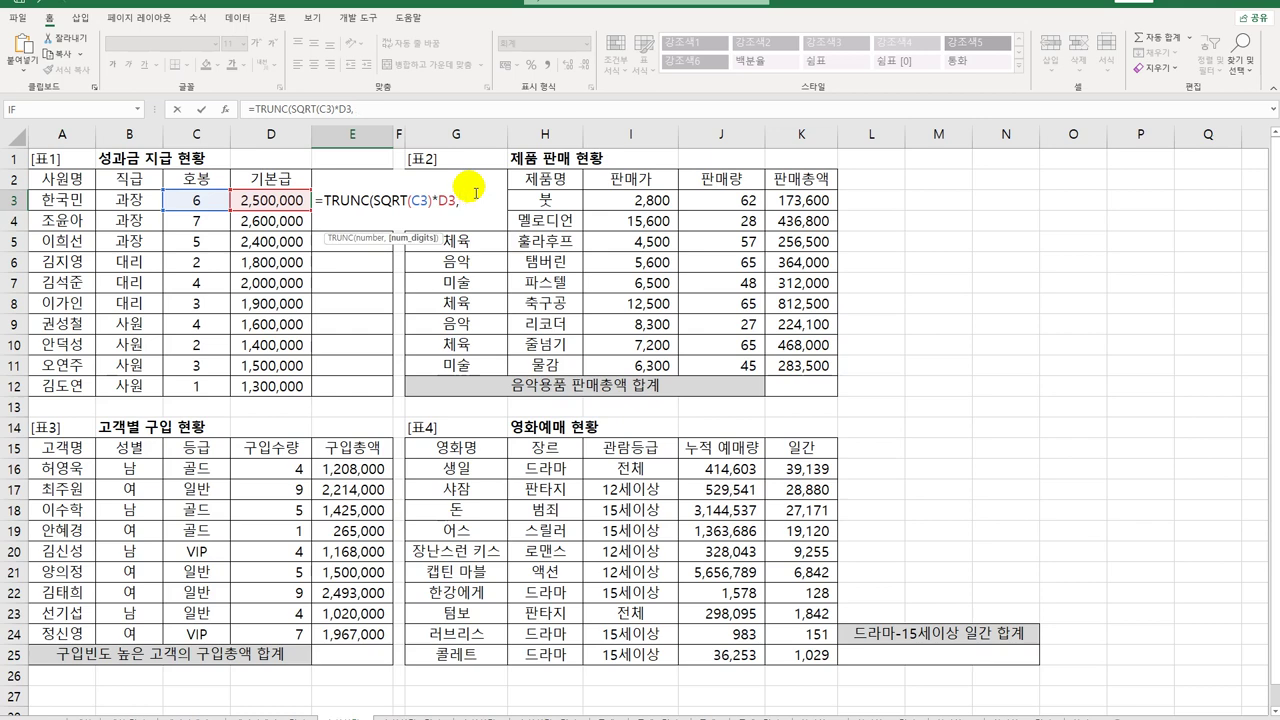
{"action": "type", "text": "2"}
{"action": "key", "text": "BackSpace"}
{"action": "type", "text": "0"}
{"action": "key", "text": "BackSpace"}
{"action": "key", "text": "BackSpace"}
{"action": "type", "text": ")"}
{"action": "key", "text": "Return"}
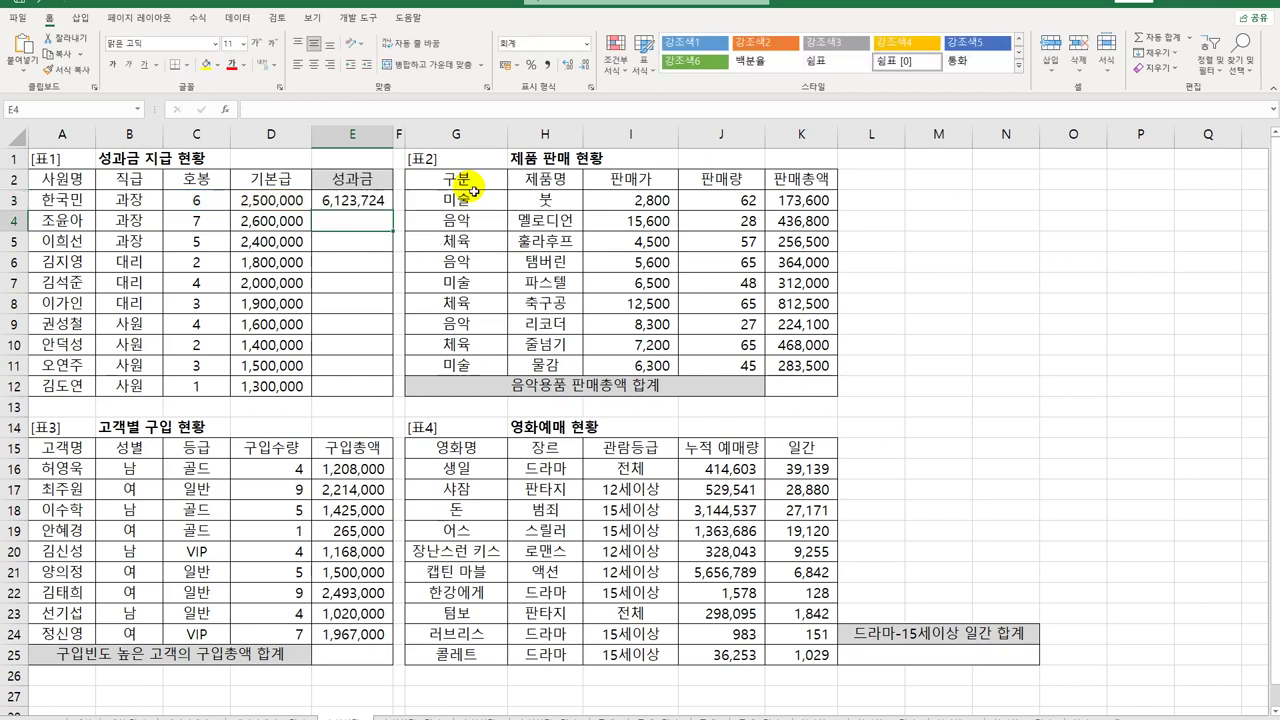
{"action": "left_click", "coordinate": [358, 200]}
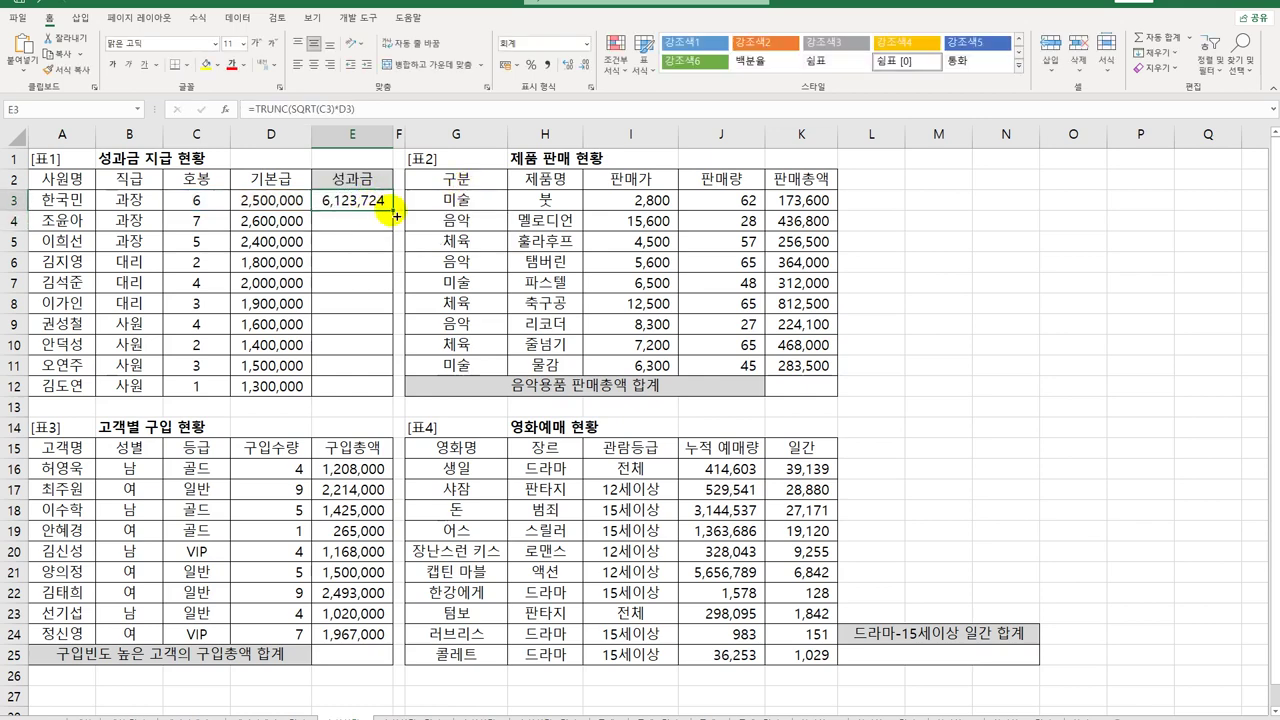
{"action": "left_click_drag", "start_coordinate": [396, 215], "coordinate": [388, 390]}
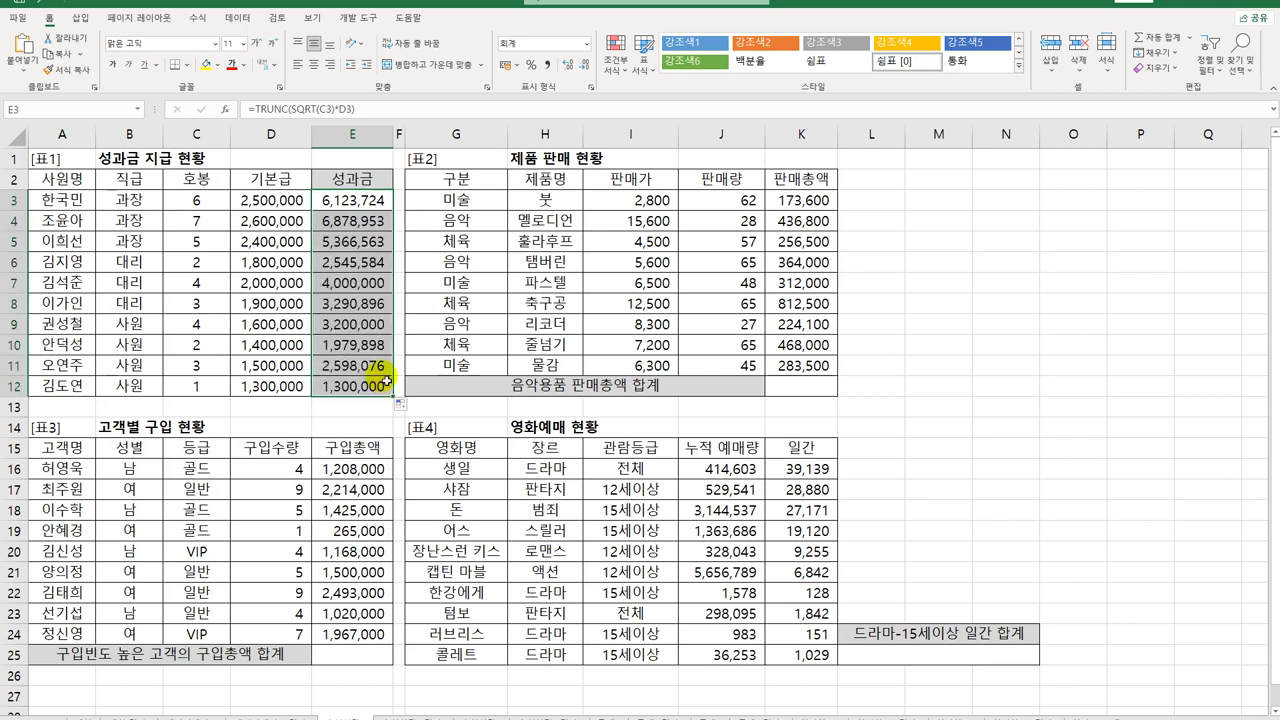
Step: Start a SUMIF function in cell K12 for the 음악용품 판매총액 합계 and open its function arguments beside the tables
{"action": "left_click", "coordinate": [810, 388]}
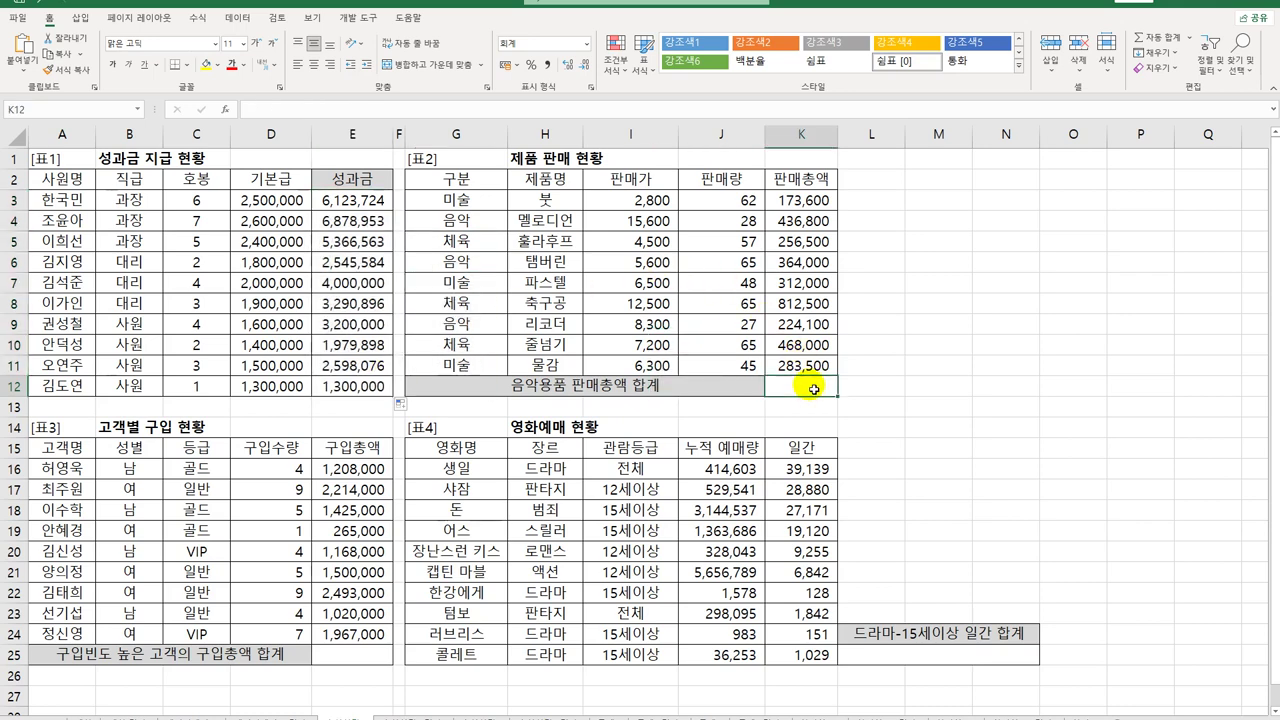
{"action": "left_click_drag", "start_coordinate": [487, 201], "coordinate": [488, 362]}
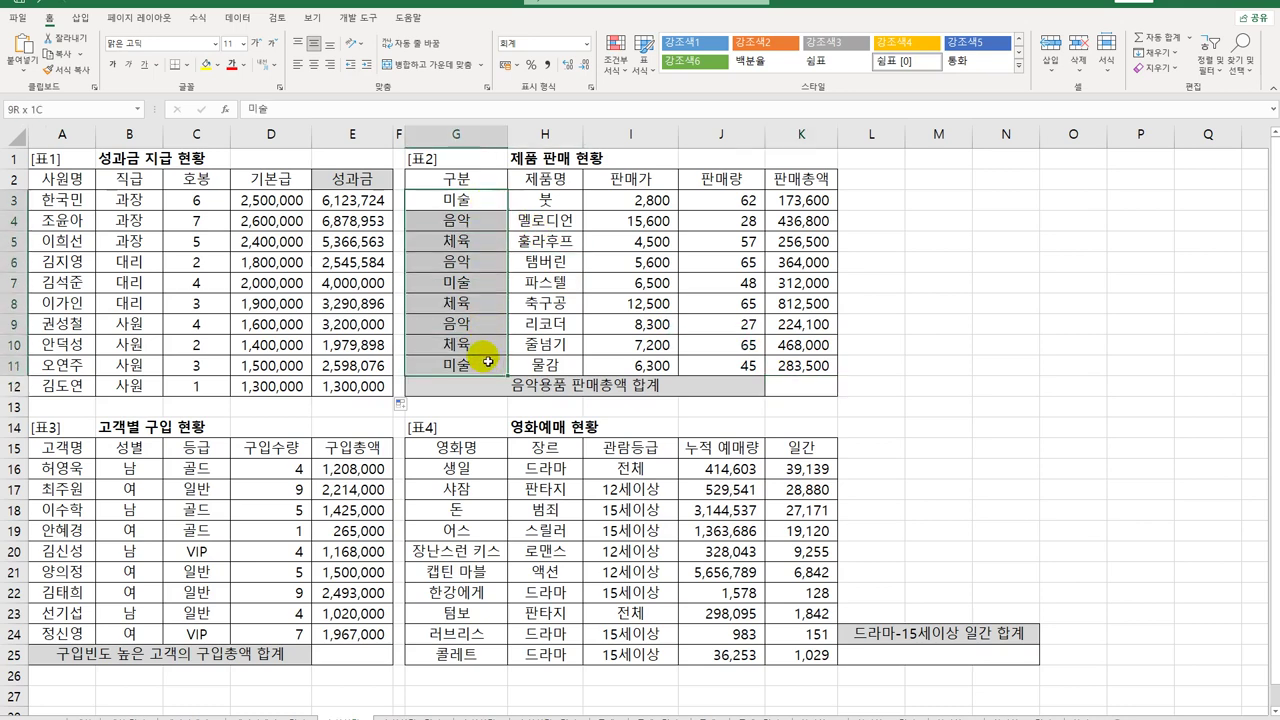
{"action": "left_click_drag", "start_coordinate": [488, 362], "coordinate": [488, 362]}
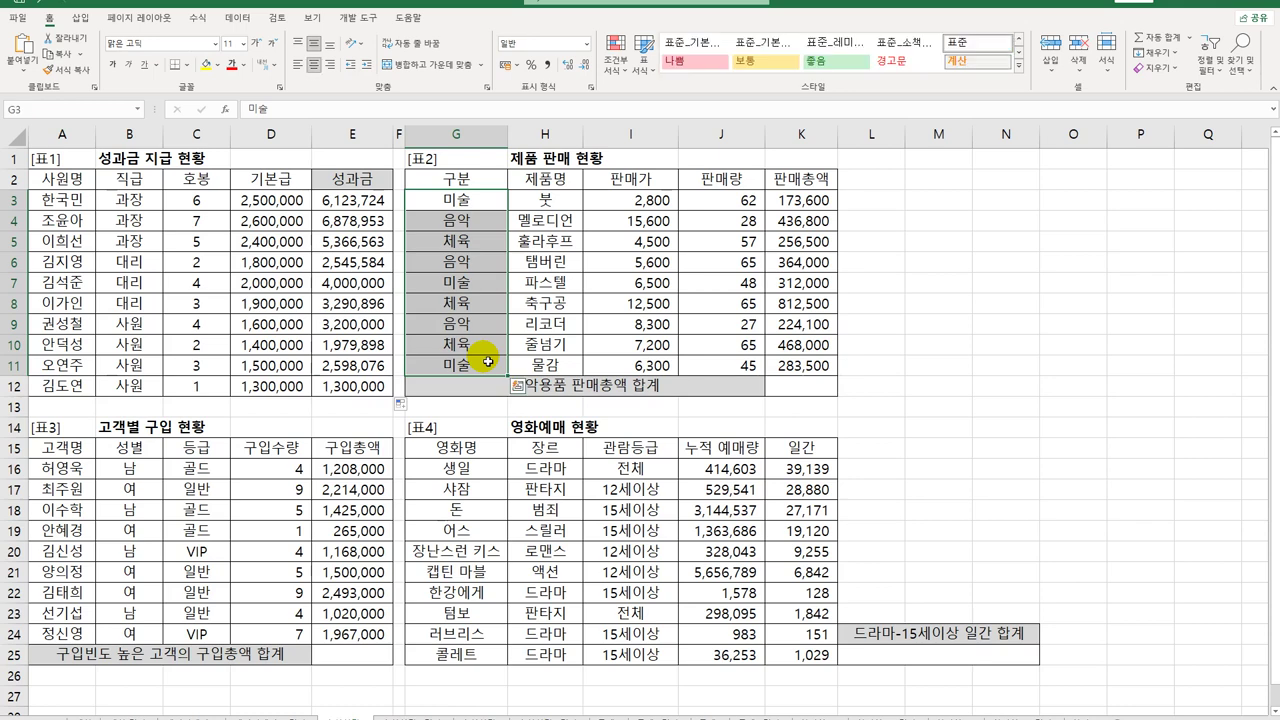
{"action": "left_click", "coordinate": [804, 205]}
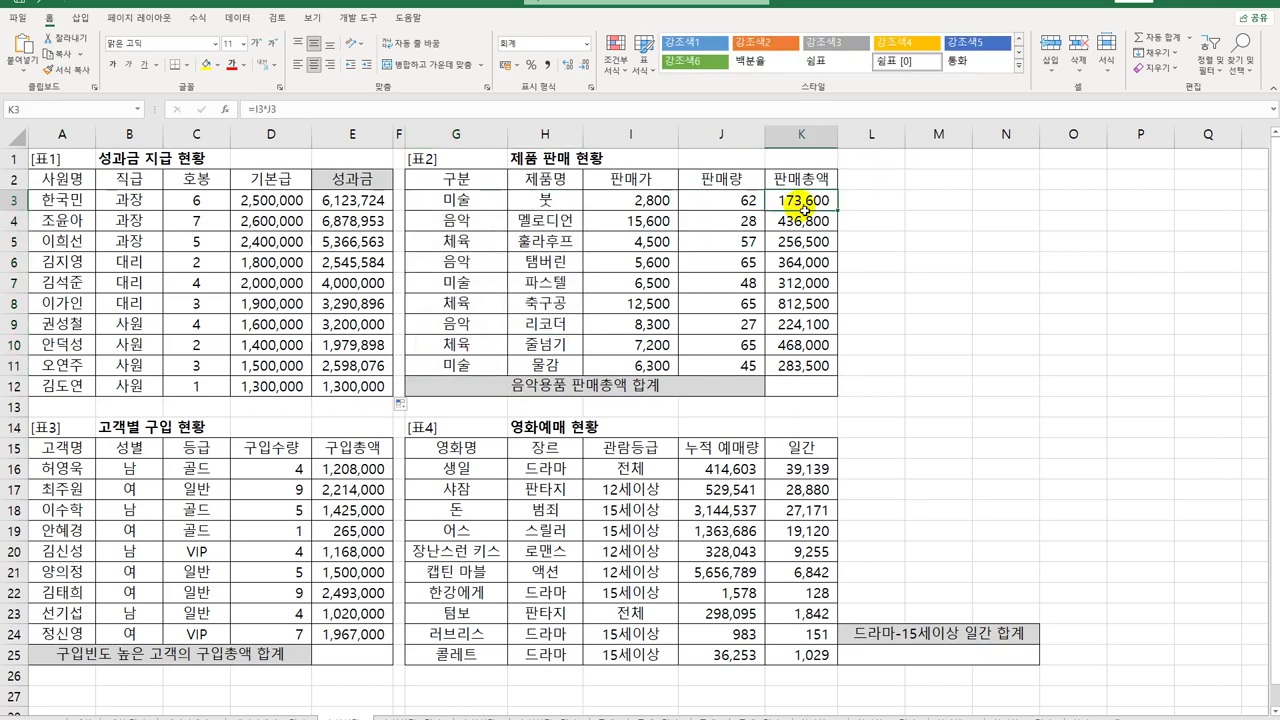
{"action": "left_click", "coordinate": [822, 387]}
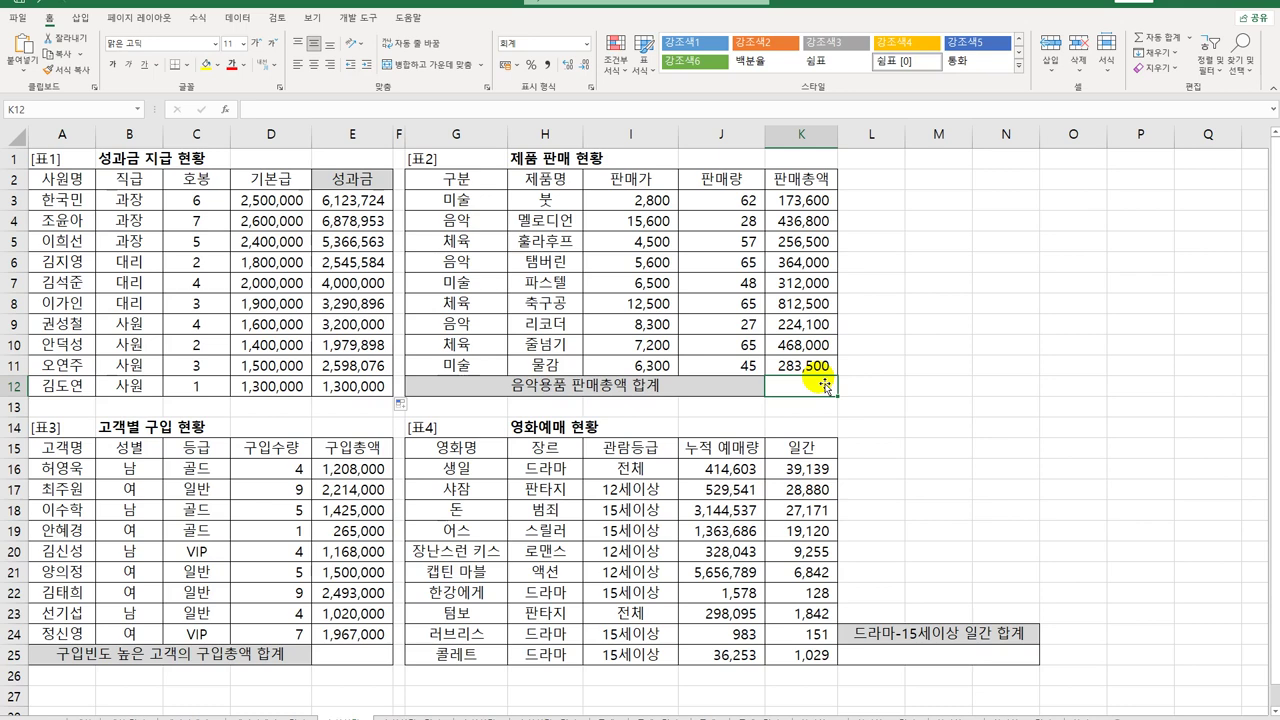
{"action": "type", "text": "=sum"}
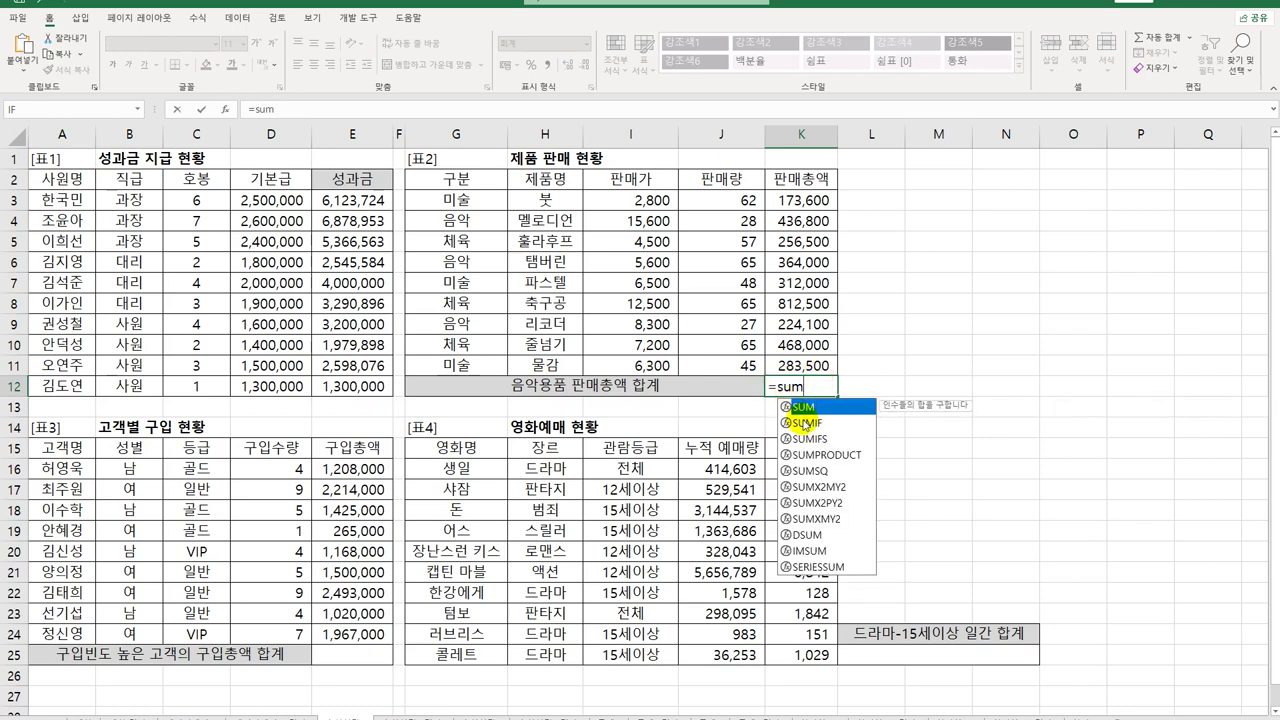
{"action": "left_click", "coordinate": [812, 423]}
{"action": "double_click", "coordinate": [818, 425]}
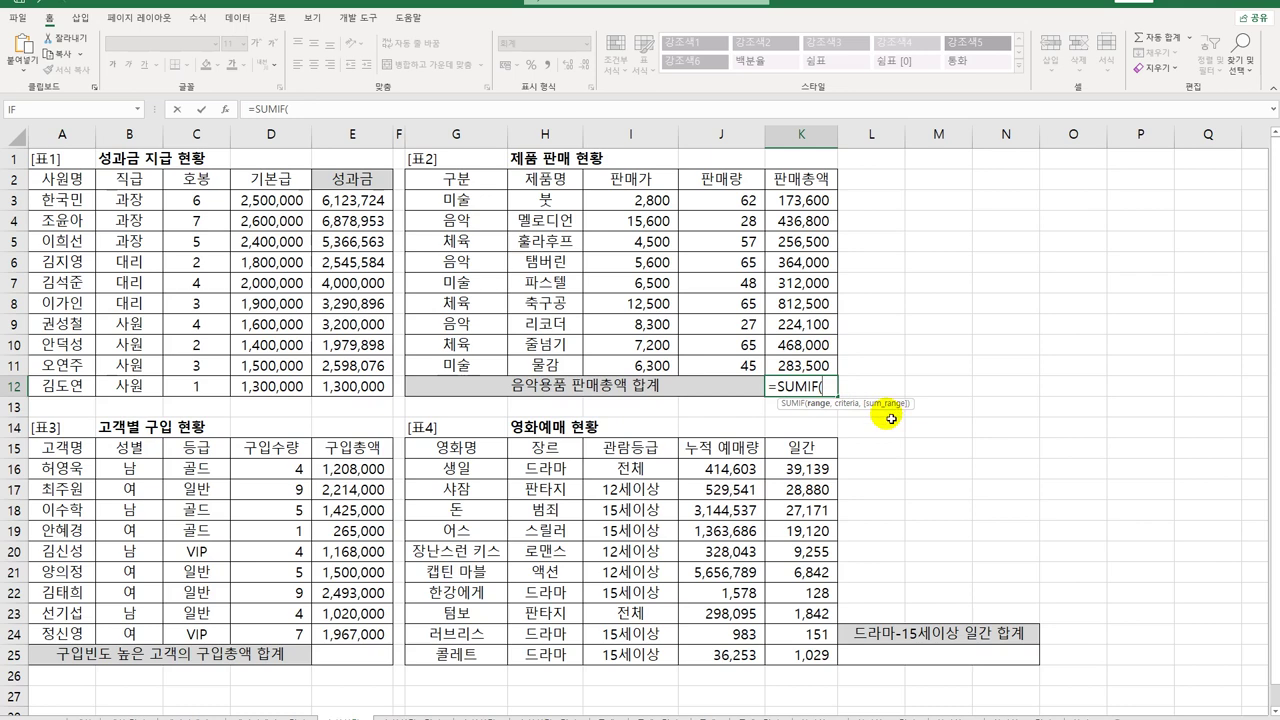
{"action": "left_click", "coordinate": [226, 117]}
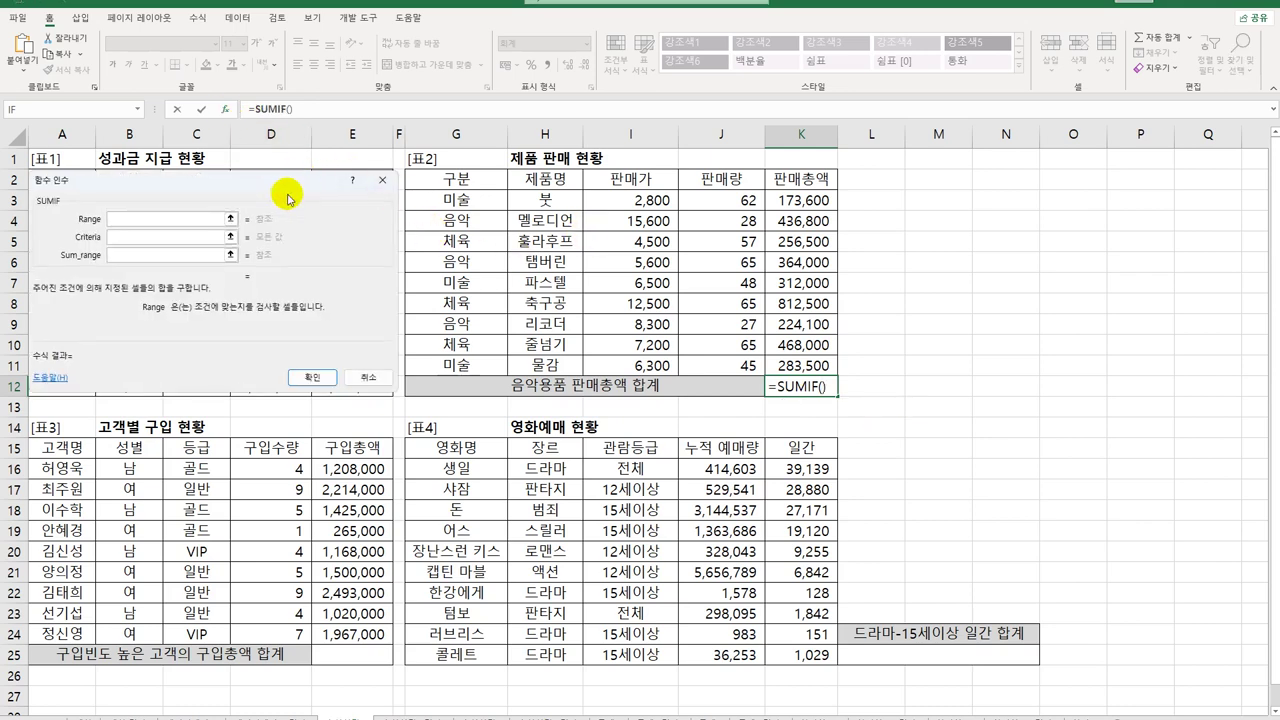
{"action": "left_click_drag", "start_coordinate": [286, 183], "coordinate": [1119, 201]}
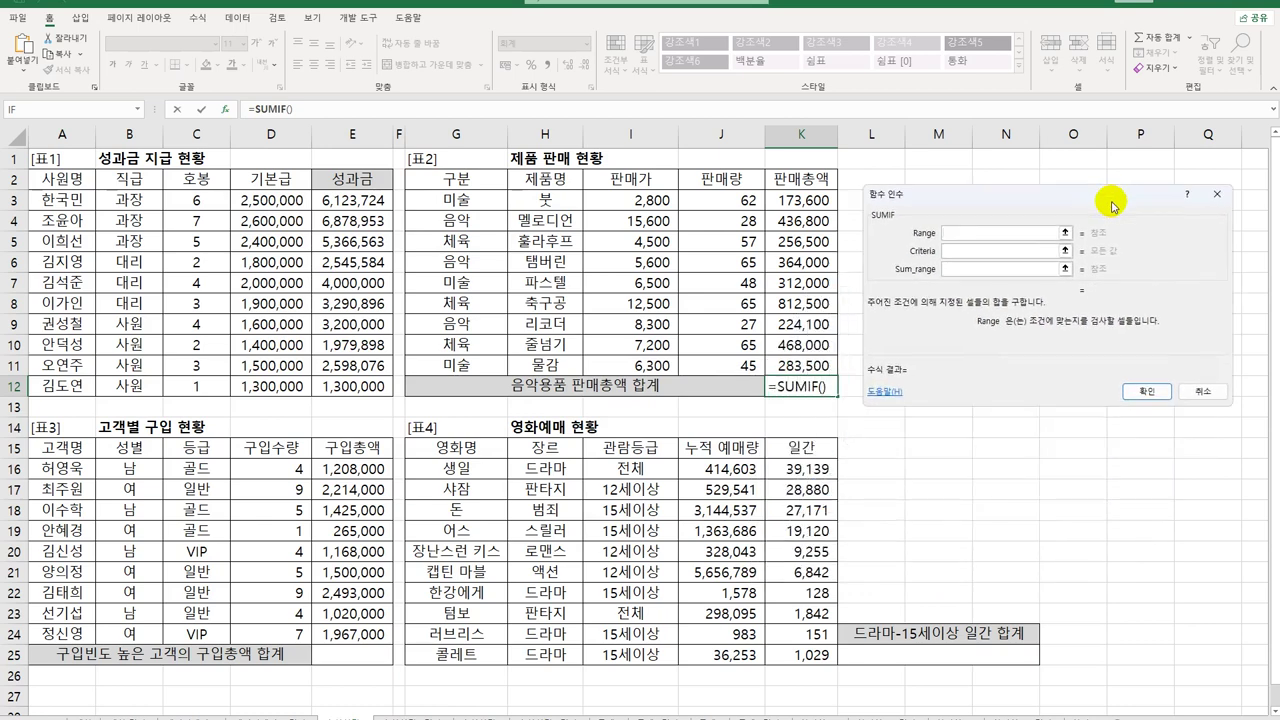
Step: Set the SUMIF range to G3:G11, the criteria to "음악" and the sum range to K3:K11, and apply the formula
{"action": "left_click_drag", "start_coordinate": [486, 206], "coordinate": [458, 364]}
{"action": "left_click", "coordinate": [973, 251]}
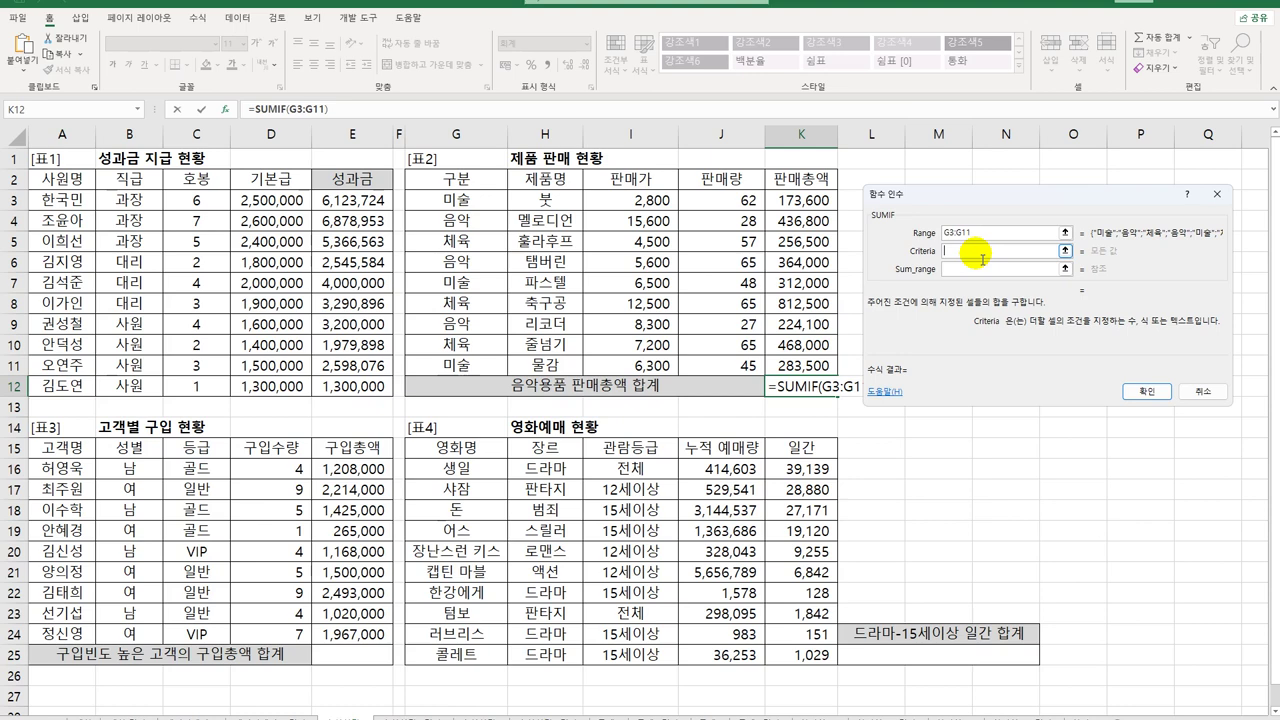
{"action": "left_click", "coordinate": [490, 230]}
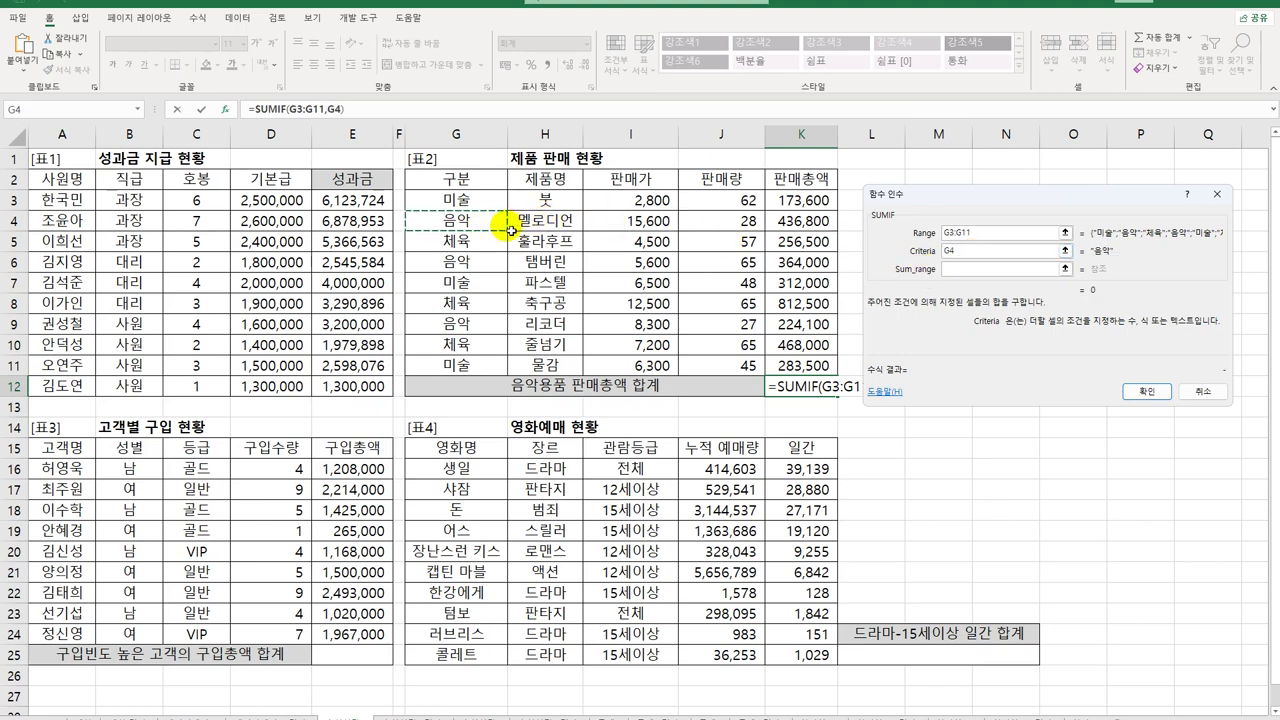
{"action": "key", "text": "BackSpace"}
{"action": "key", "text": "BackSpace"}
{"action": "type", "text": "음악"}
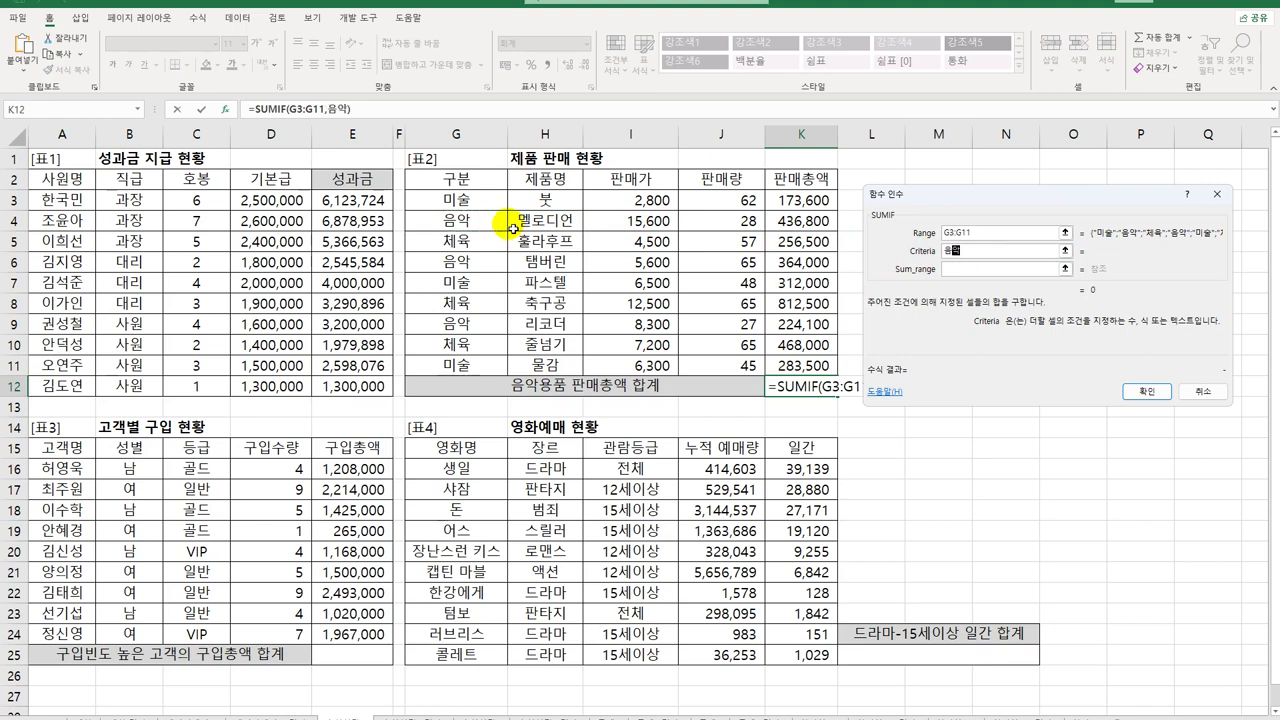
{"action": "key", "text": "Tab"}
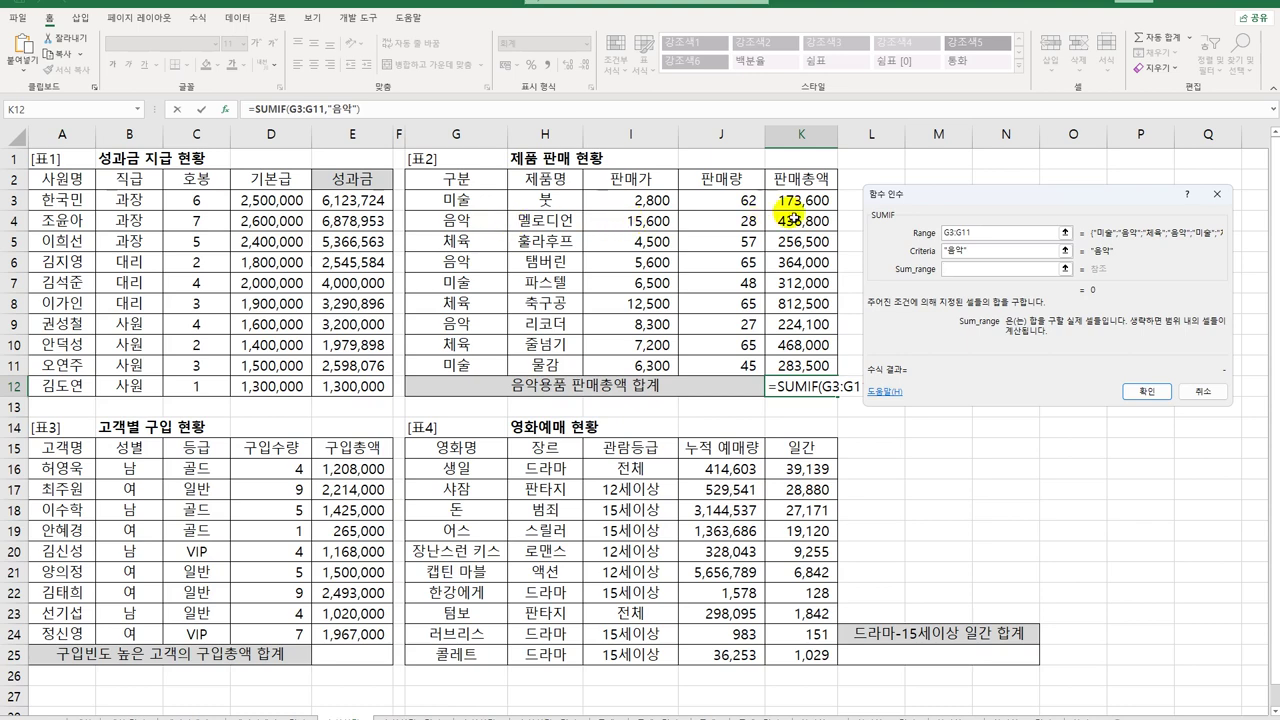
{"action": "left_click_drag", "start_coordinate": [812, 204], "coordinate": [818, 366]}
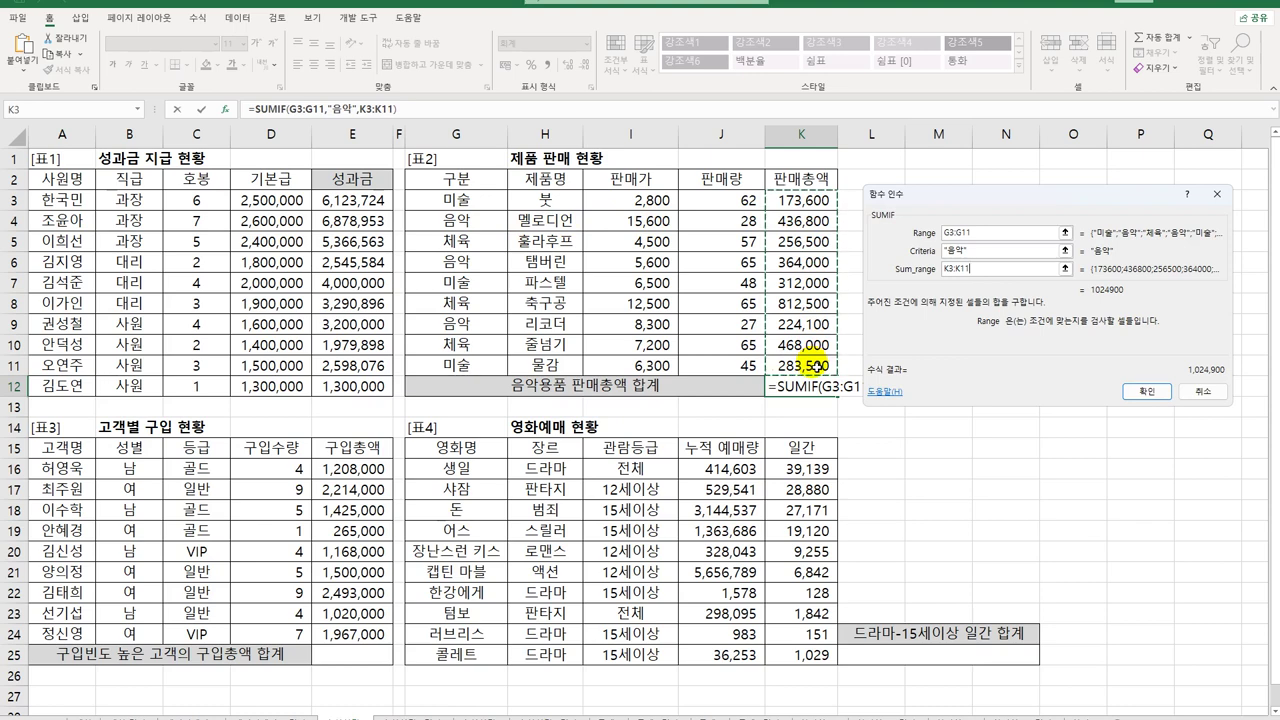
{"action": "left_click", "coordinate": [1141, 392]}
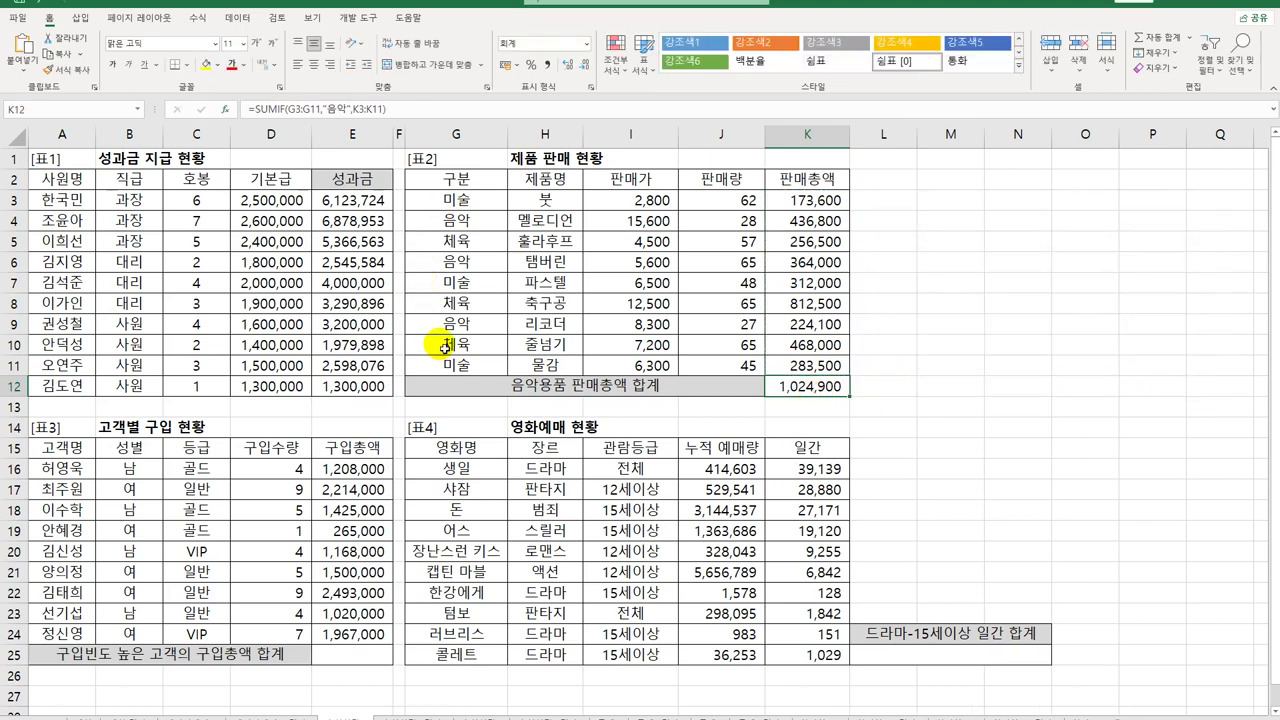
Step: Wrap K12's SUMIF in ROUNDUP to round up to thousands, as =ROUNDUP(SUMIF(G3:G11,"음악",K3:K11),-3)
{"action": "left_click", "coordinate": [835, 228]}
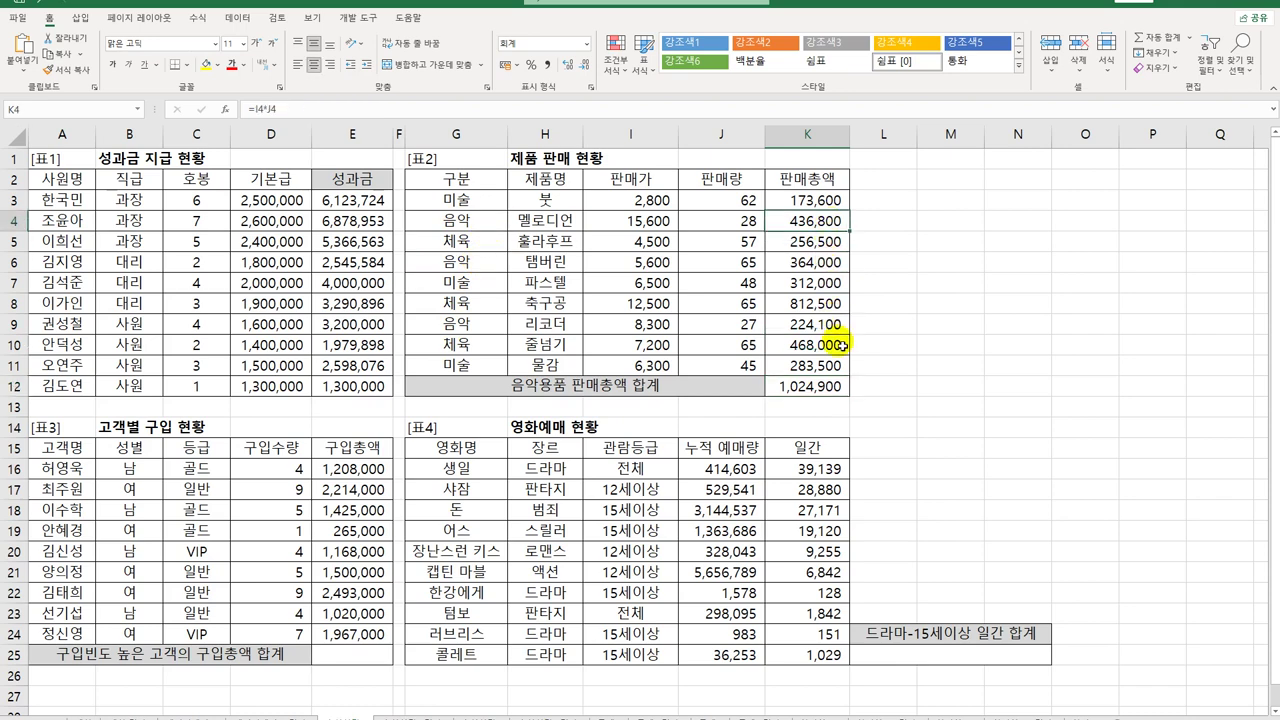
{"action": "left_click", "coordinate": [832, 392]}
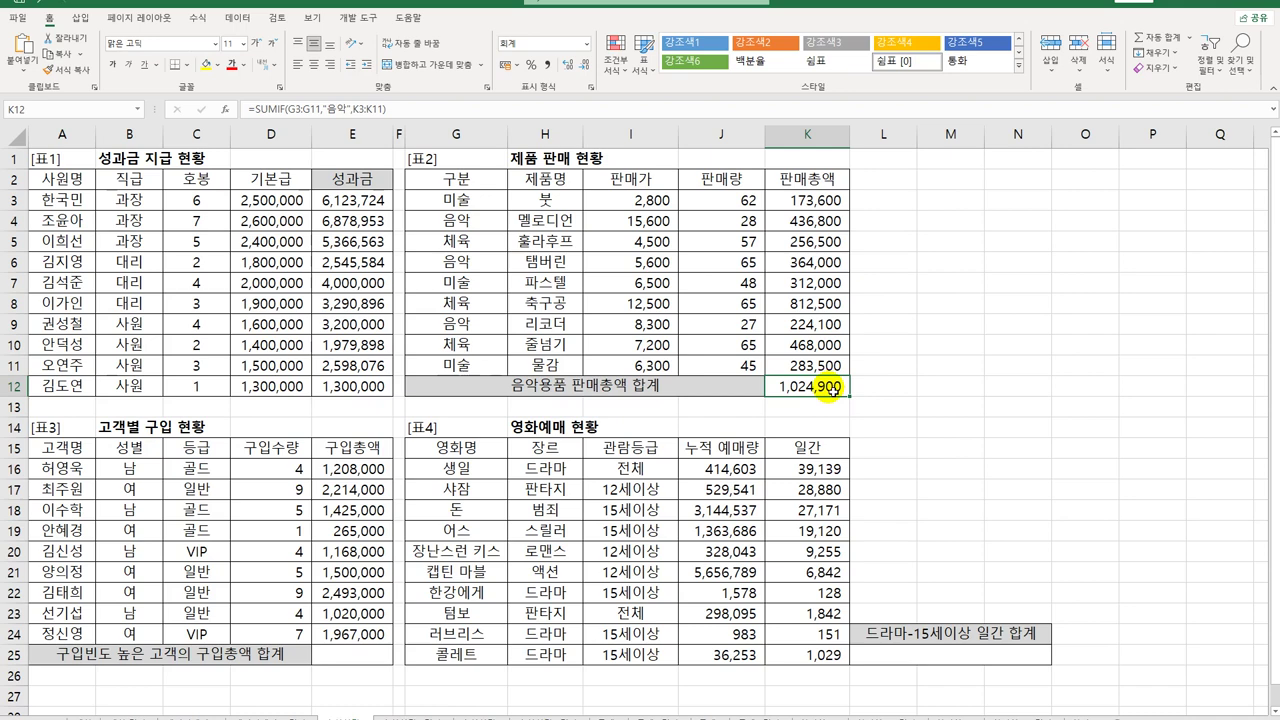
{"action": "double_click", "coordinate": [832, 388]}
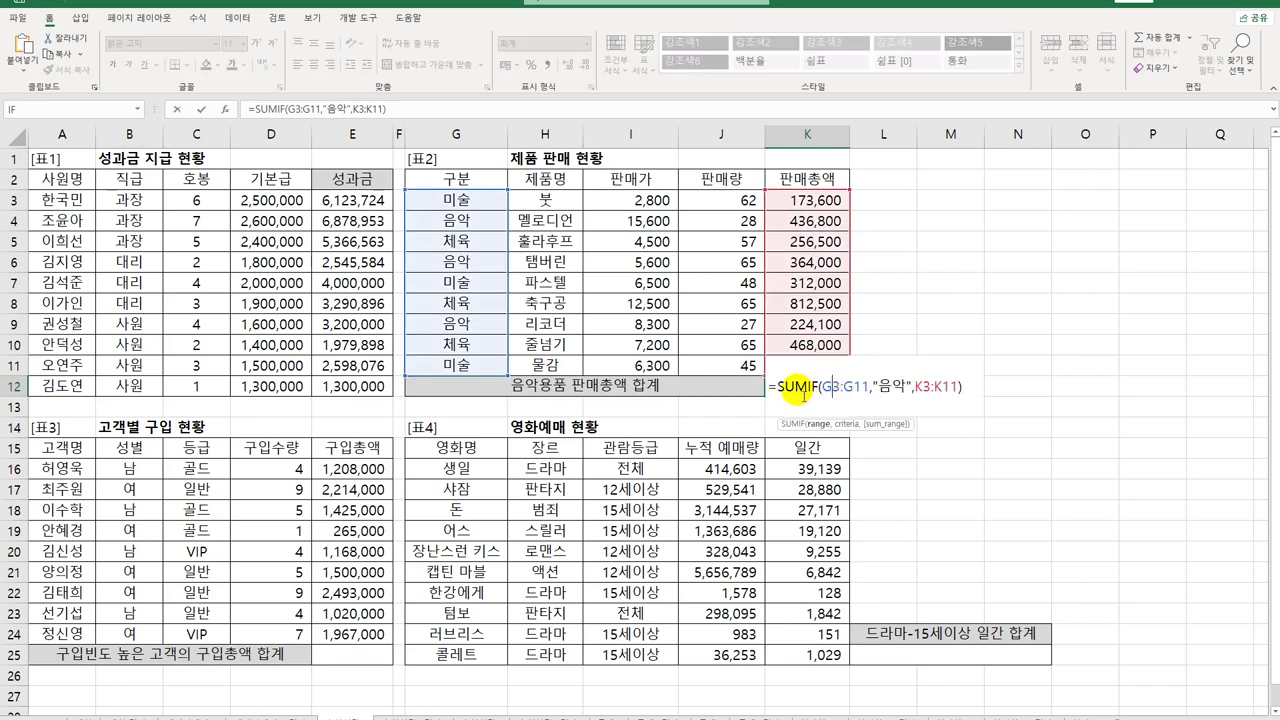
{"action": "left_click", "coordinate": [779, 386]}
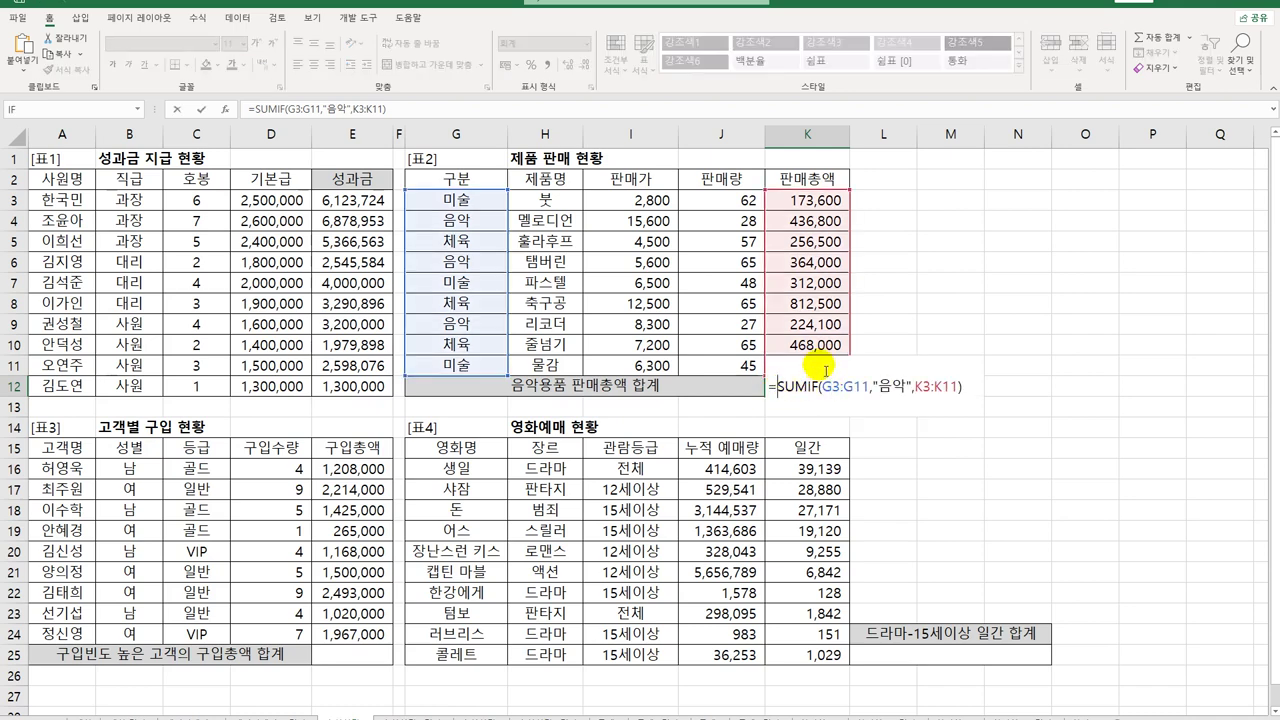
{"action": "type", "text": "rou"}
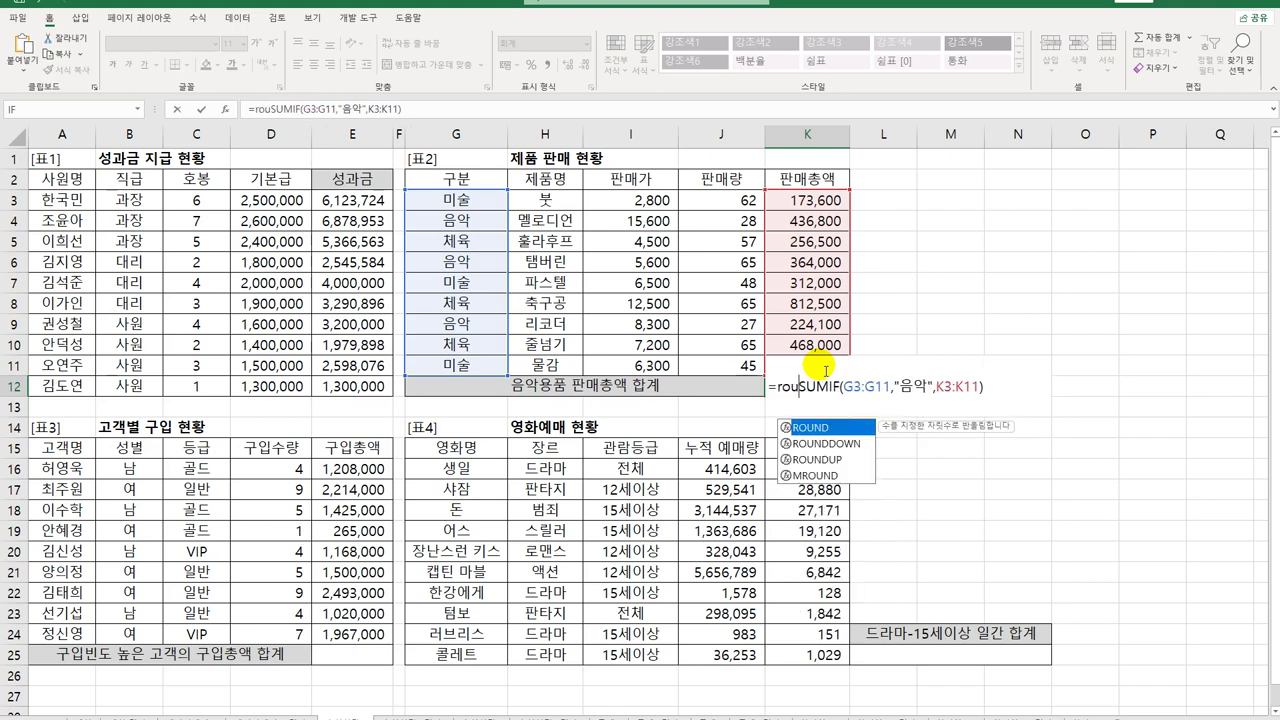
{"action": "double_click", "coordinate": [820, 459]}
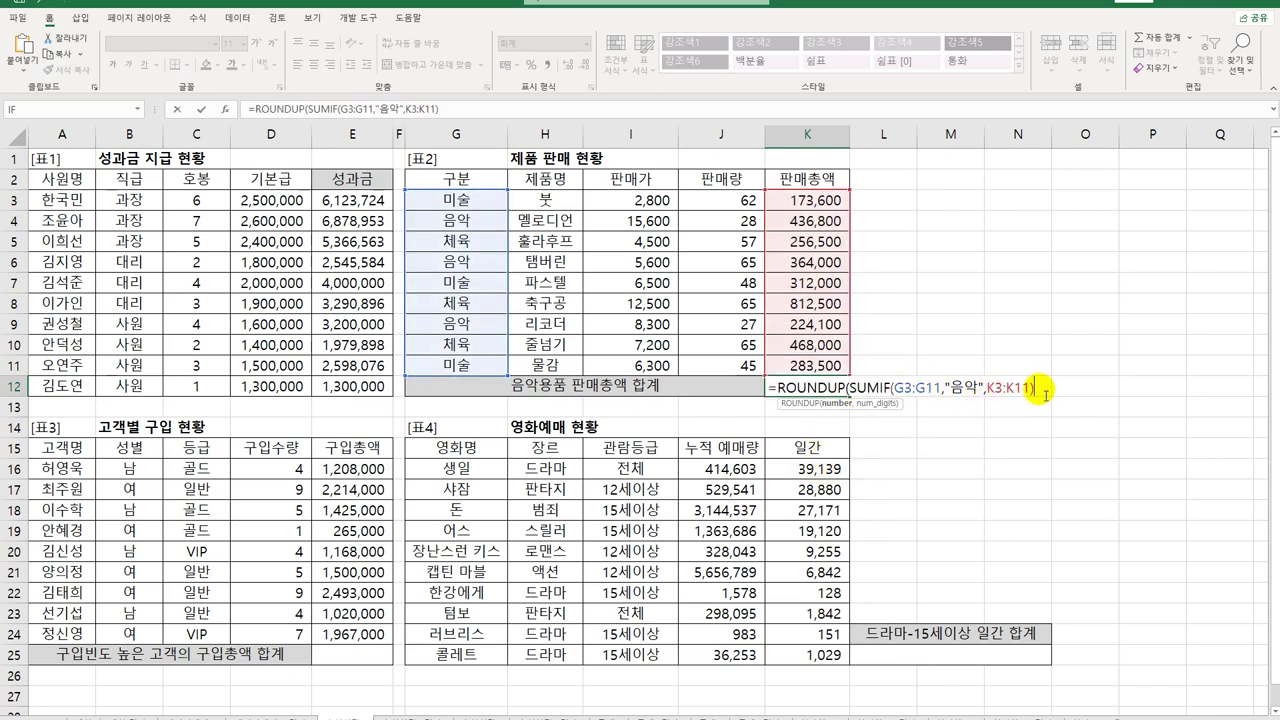
{"action": "key", "text": "alt+Return"}
{"action": "type", "text": ","}
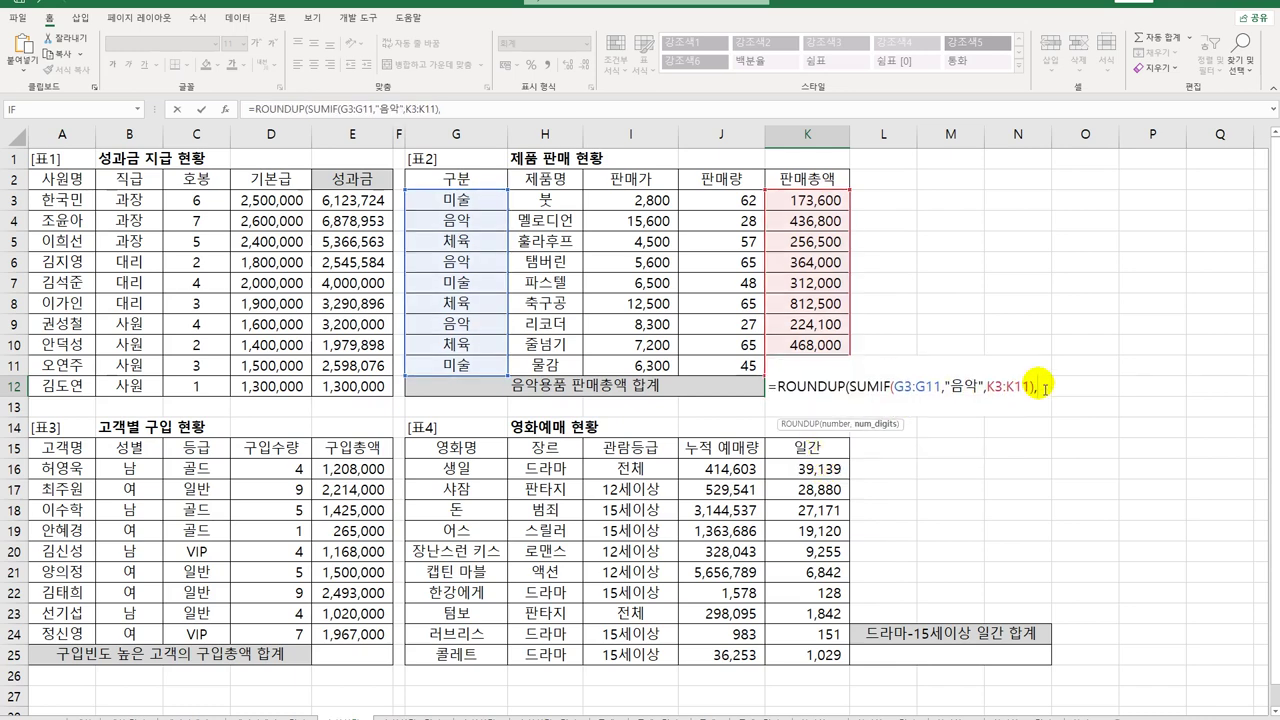
{"action": "type", "text": "-12"}
{"action": "key", "text": "BackSpace"}
{"action": "type", "text": "3)"}
{"action": "key", "text": "Return"}
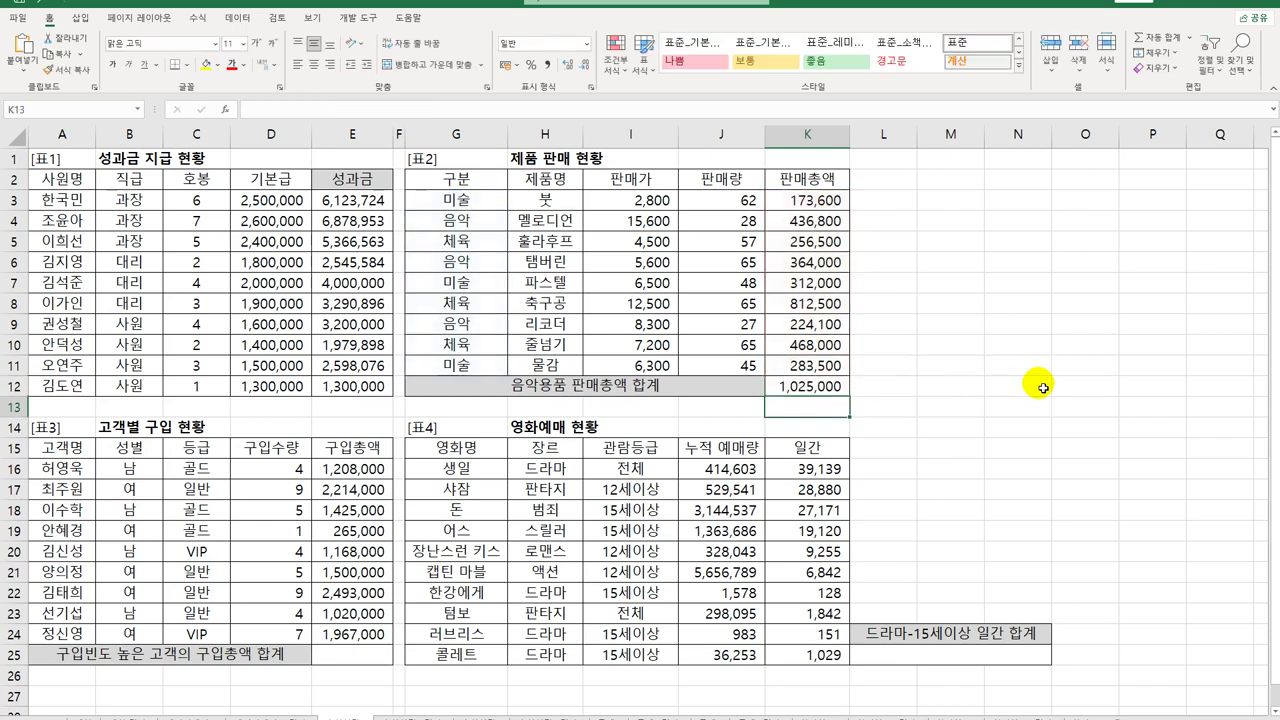
{"action": "left_click", "coordinate": [838, 390]}
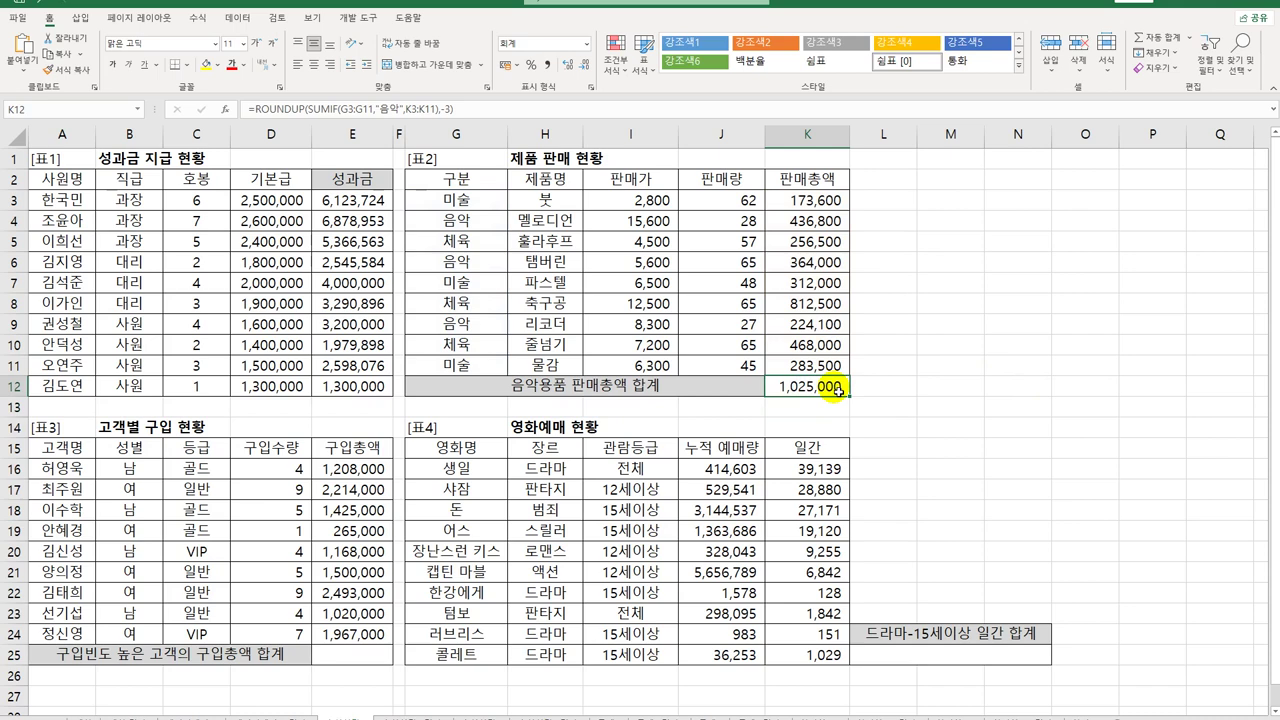
Step: Enter =MODE.SNGL(D16:D24) in cell E25 of 표3 to find the most frequent 구입수량
{"action": "left_click", "coordinate": [362, 662]}
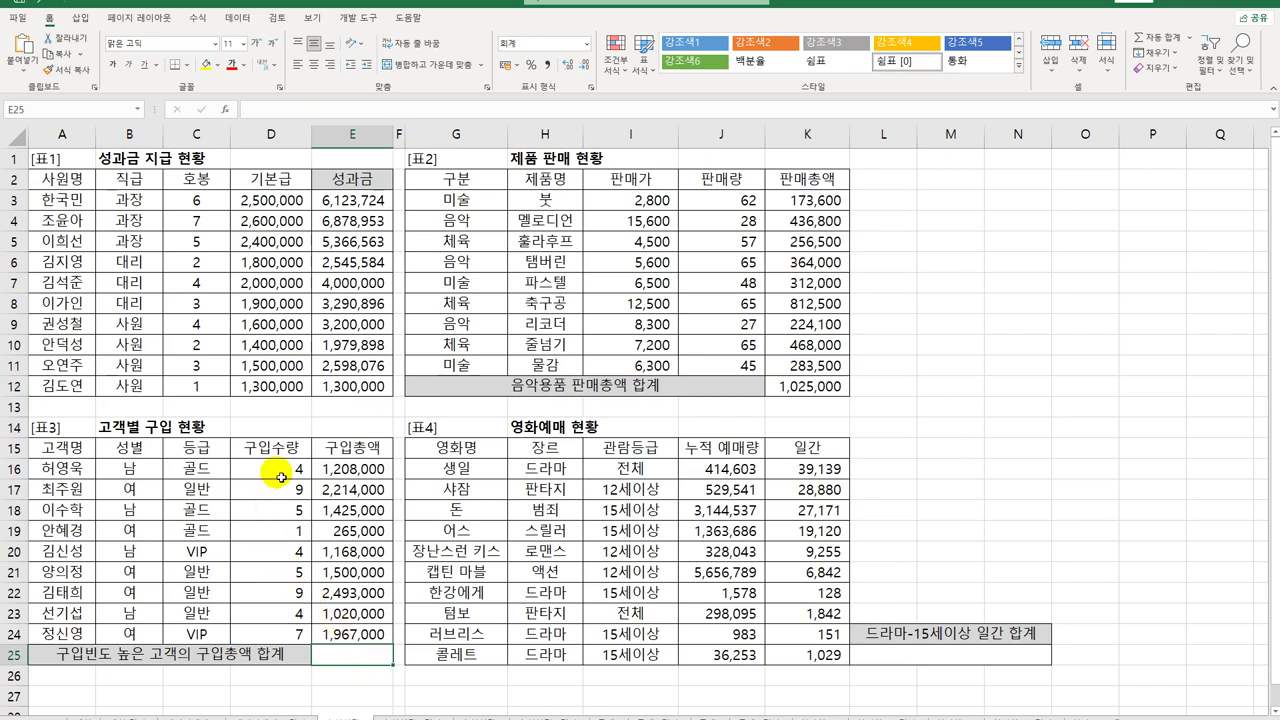
{"action": "left_click_drag", "start_coordinate": [284, 474], "coordinate": [275, 631]}
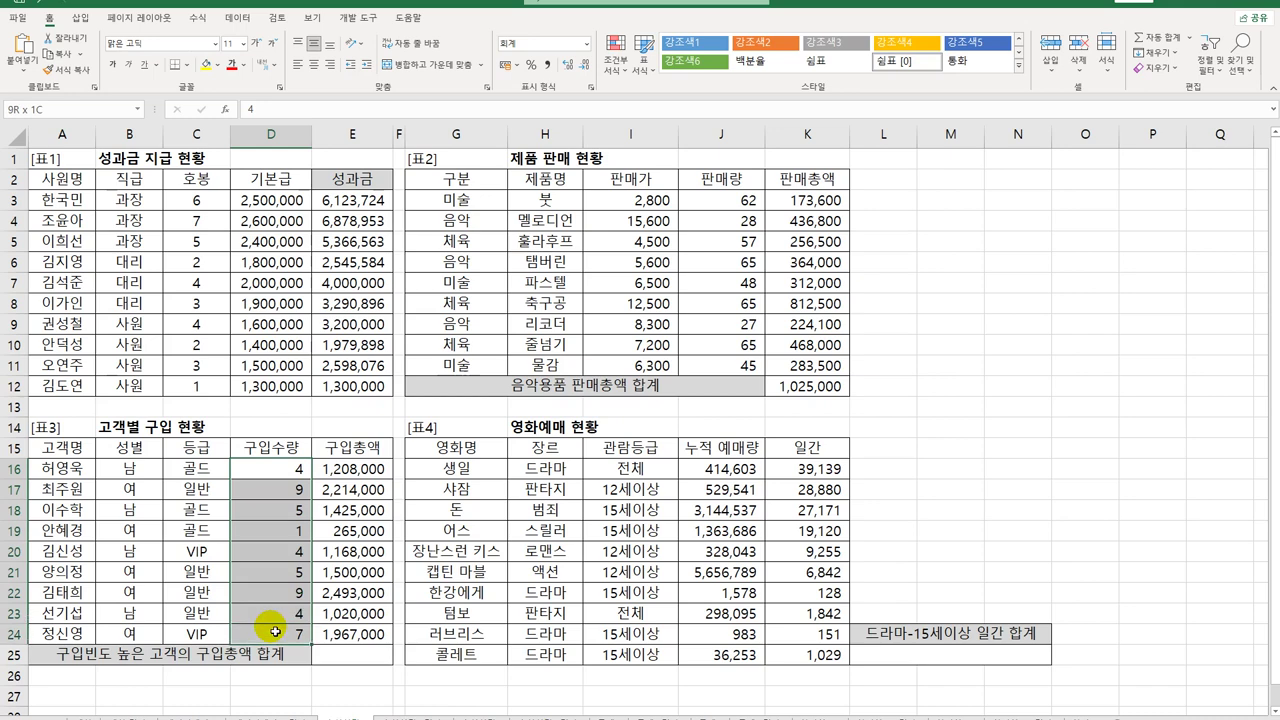
{"action": "left_click_drag", "start_coordinate": [275, 631], "coordinate": [275, 631]}
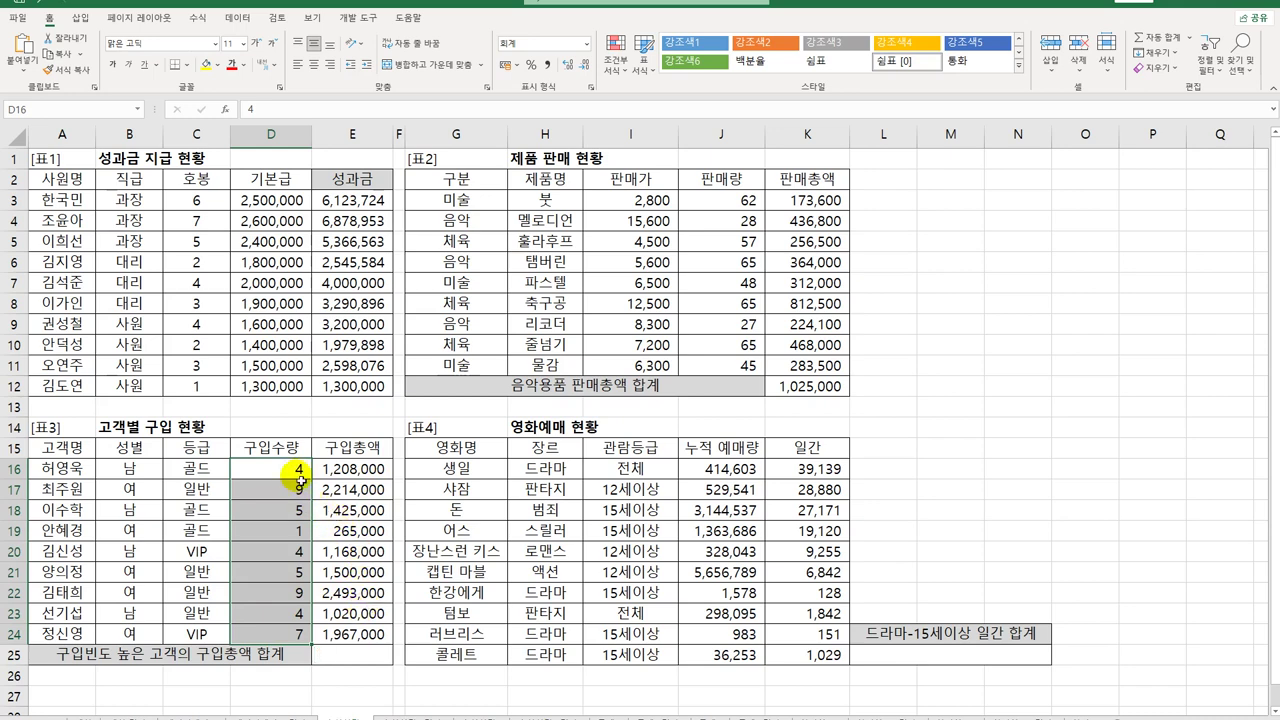
{"action": "left_click", "coordinate": [362, 660]}
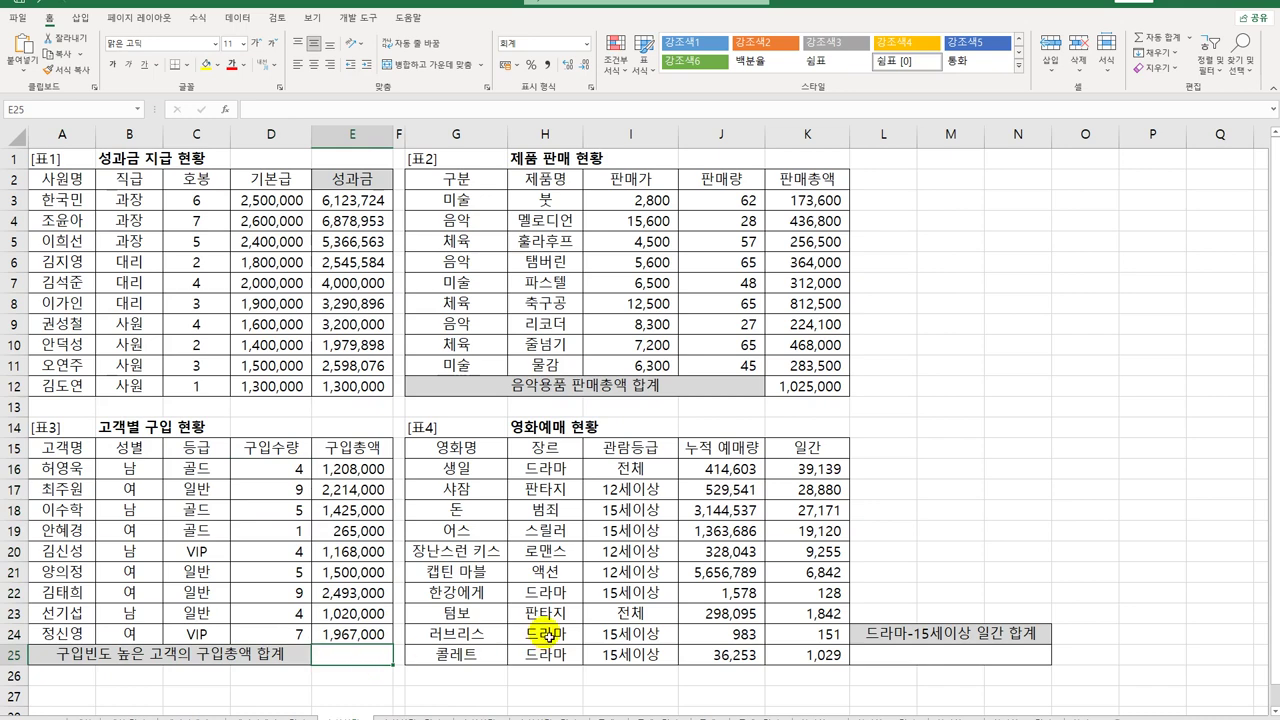
{"action": "type", "text": "="}
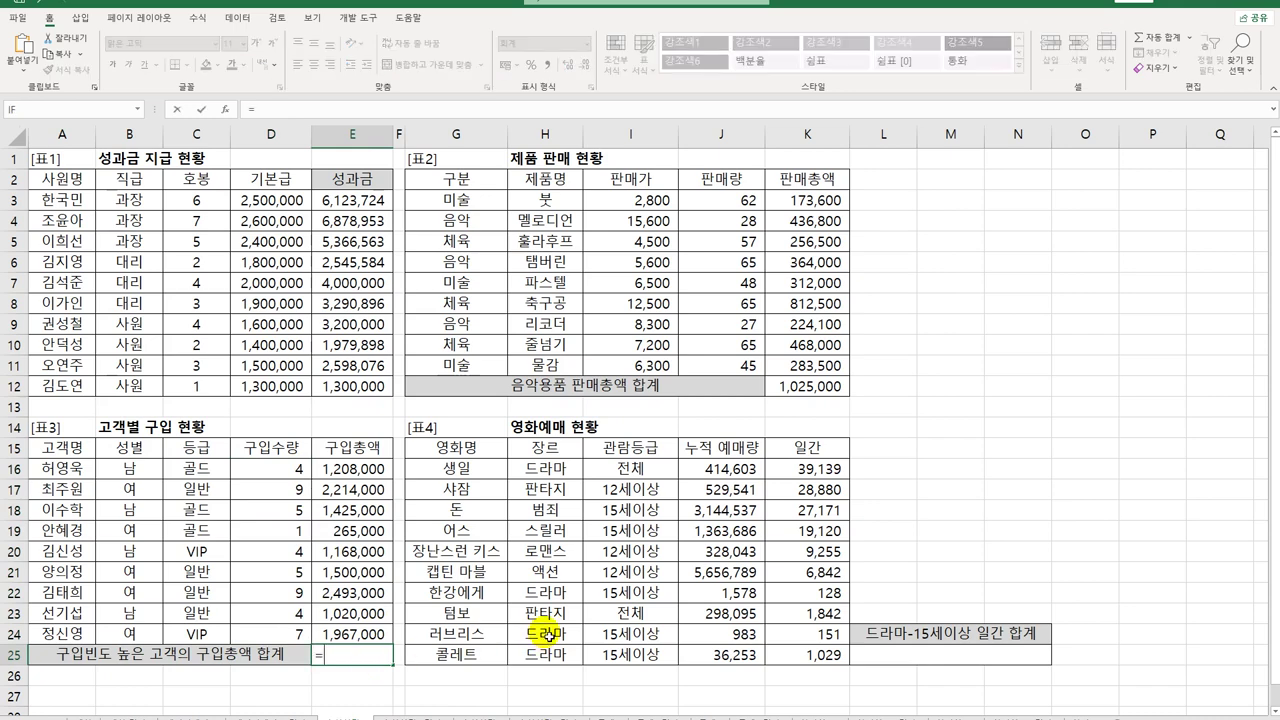
{"action": "type", "text": "mo"}
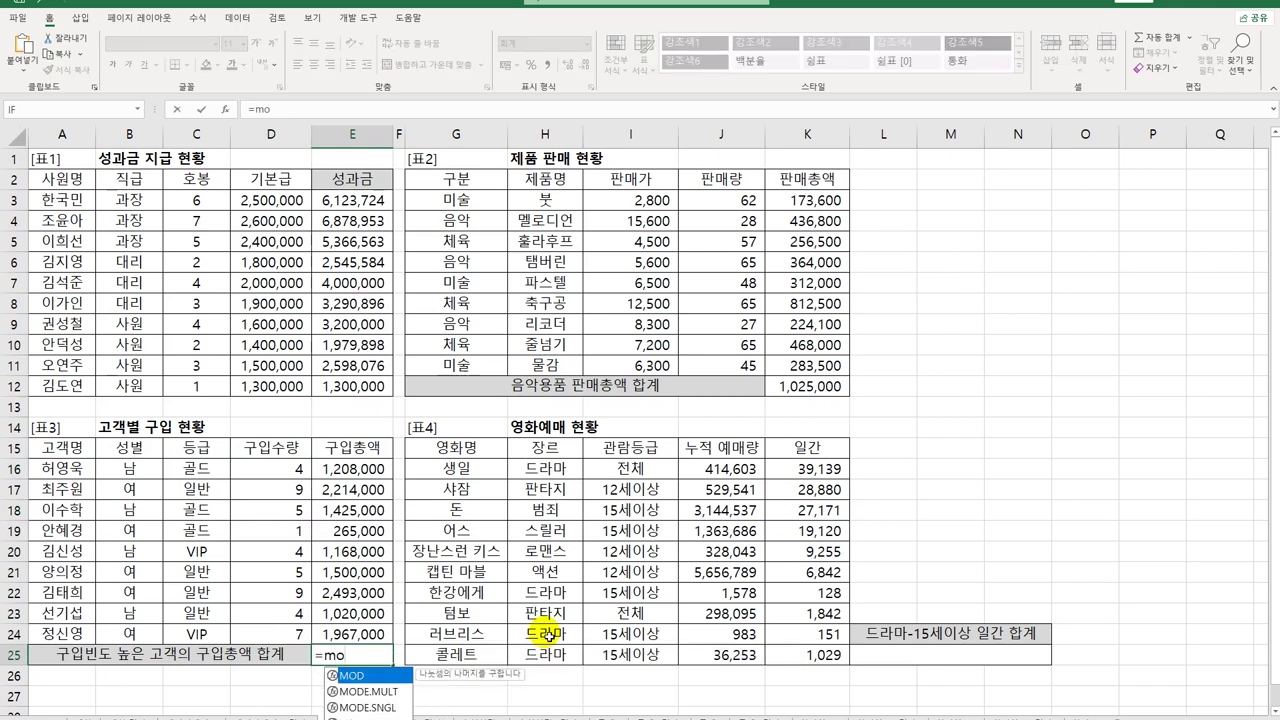
{"action": "left_click", "coordinate": [398, 708]}
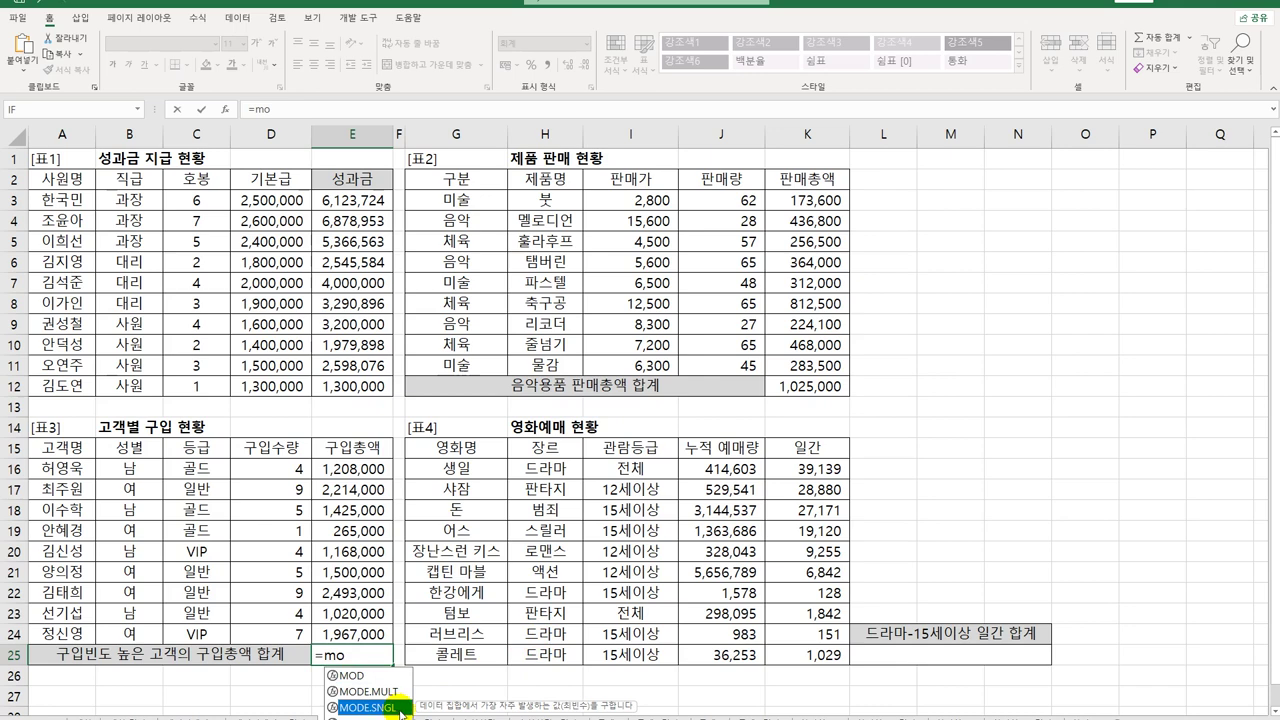
{"action": "double_click", "coordinate": [401, 708]}
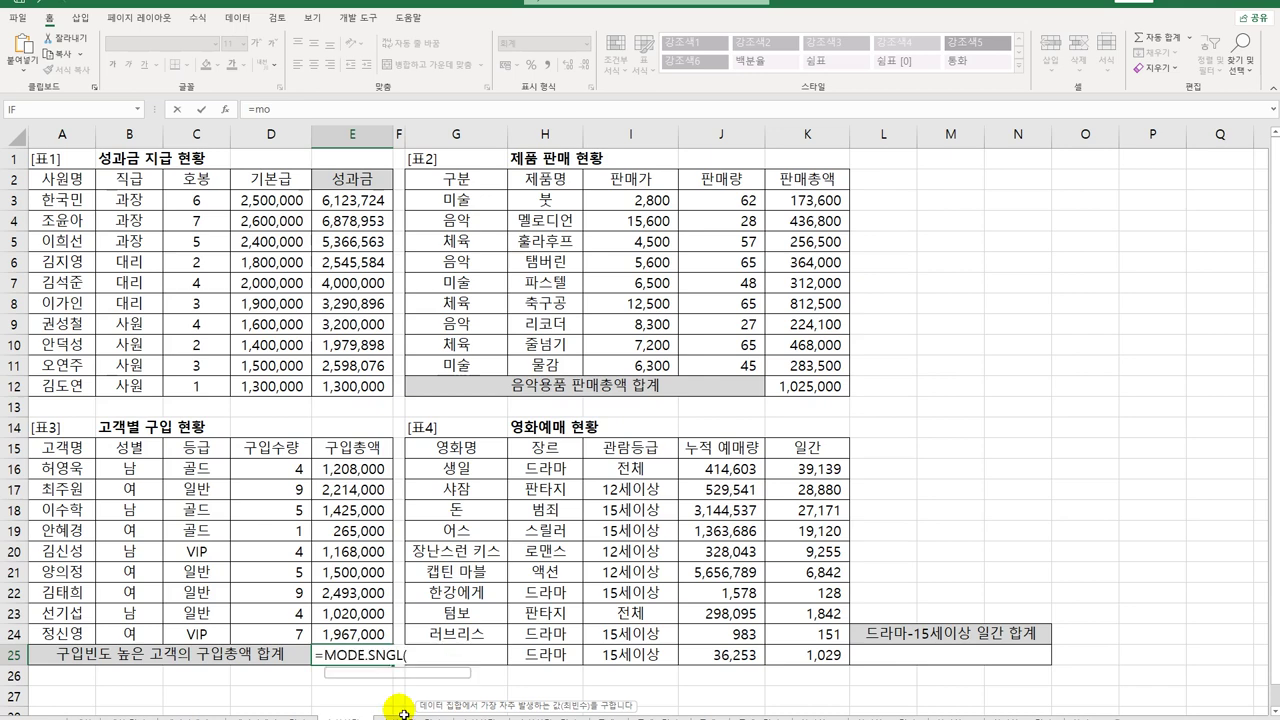
{"action": "left_click_drag", "start_coordinate": [277, 474], "coordinate": [269, 635]}
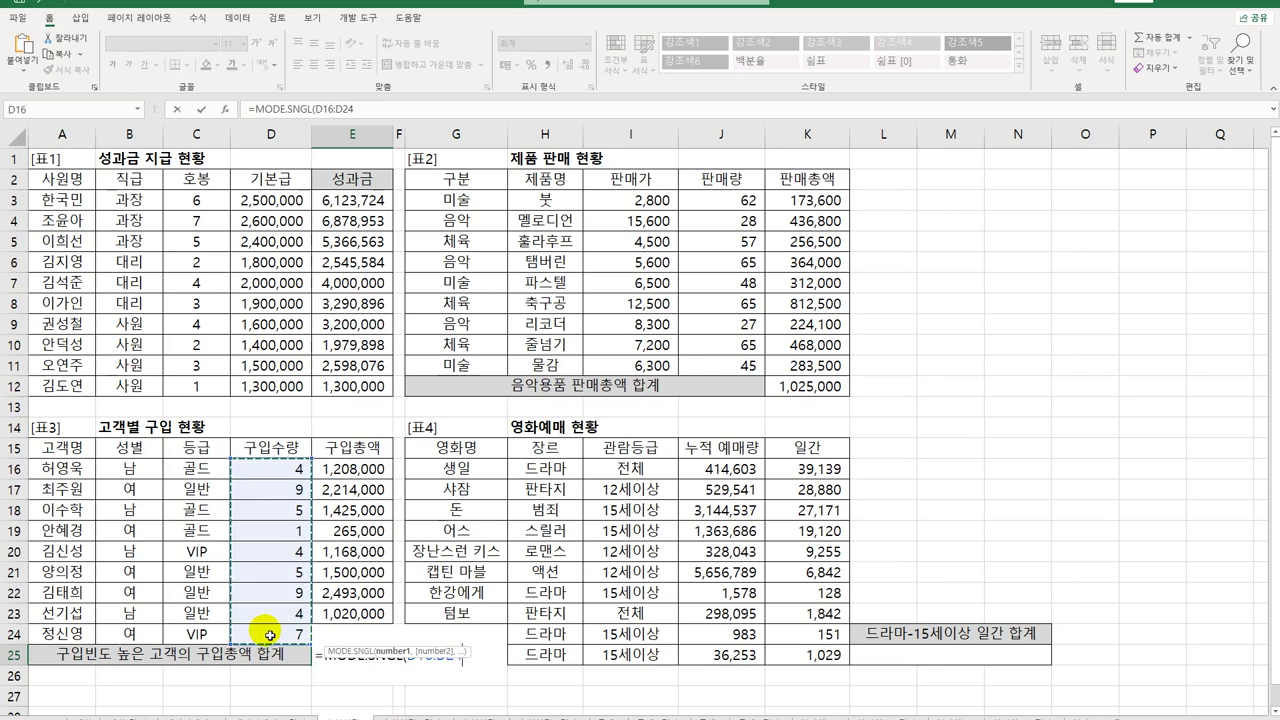
{"action": "key", "text": "Return"}
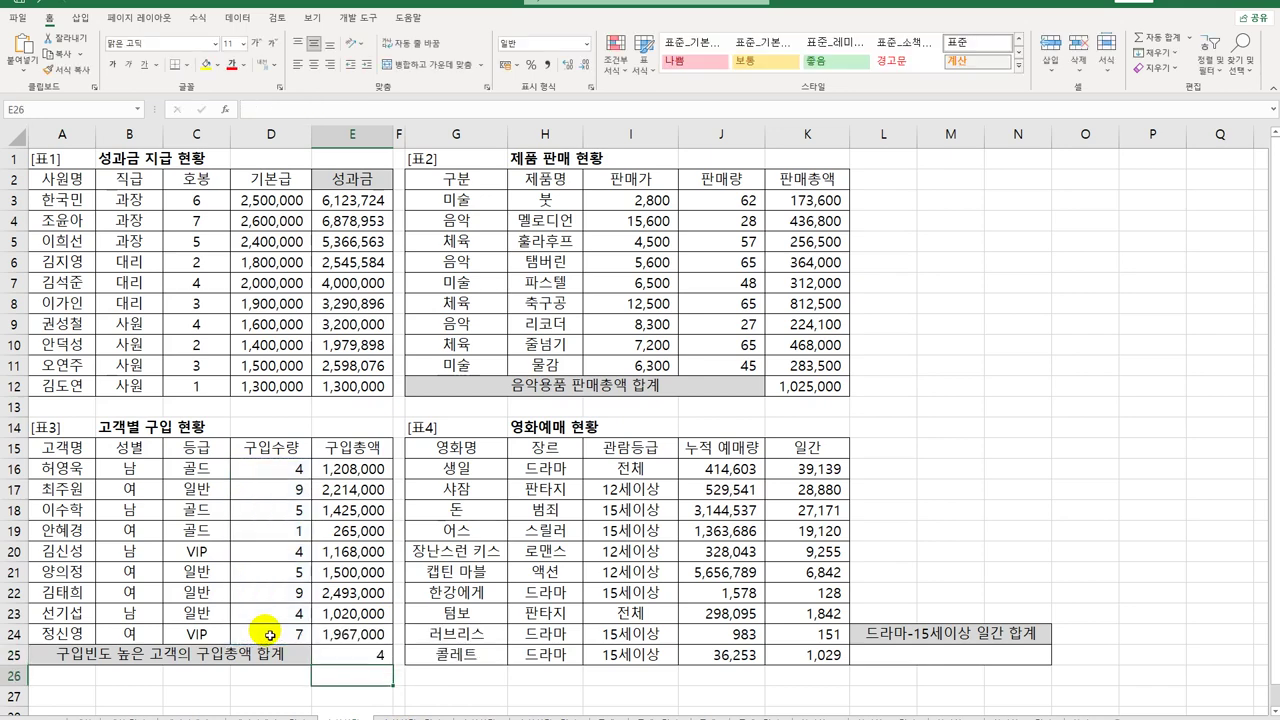
{"action": "left_click", "coordinate": [345, 656]}
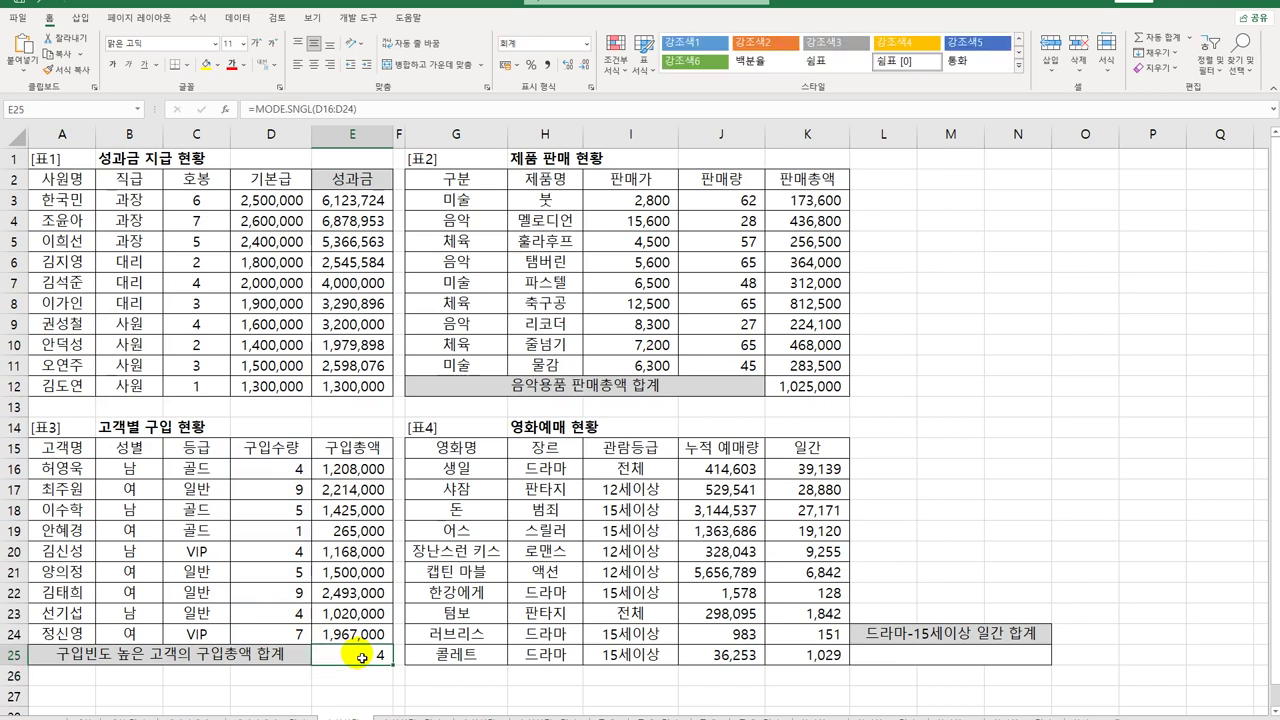
Step: Check the 구입수량 cells D16, D19, D20 and D23 and the 구입총액 cells E16 and E20 in 표3
{"action": "left_click", "coordinate": [295, 470]}
{"action": "left_click", "coordinate": [286, 530]}
{"action": "left_click", "coordinate": [290, 551]}
{"action": "left_click", "coordinate": [294, 612]}
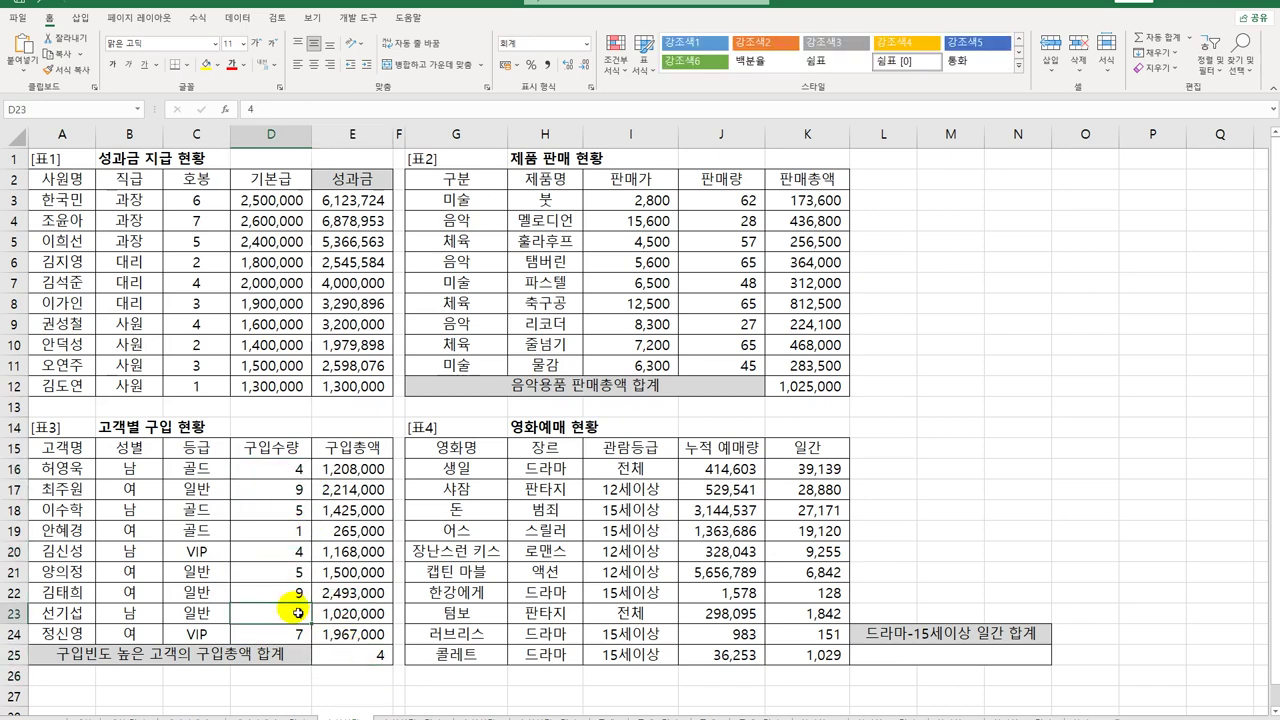
{"action": "left_click", "coordinate": [342, 470]}
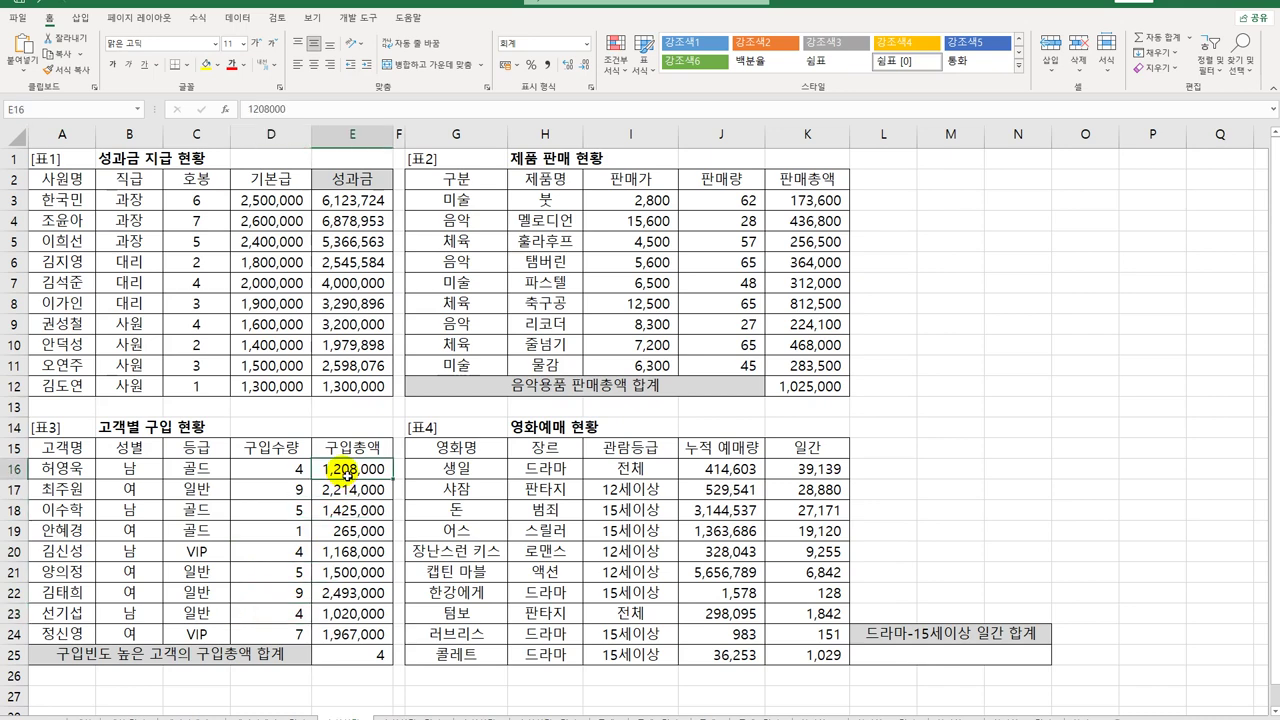
{"action": "left_click", "coordinate": [345, 551]}
{"action": "left_click", "coordinate": [350, 656]}
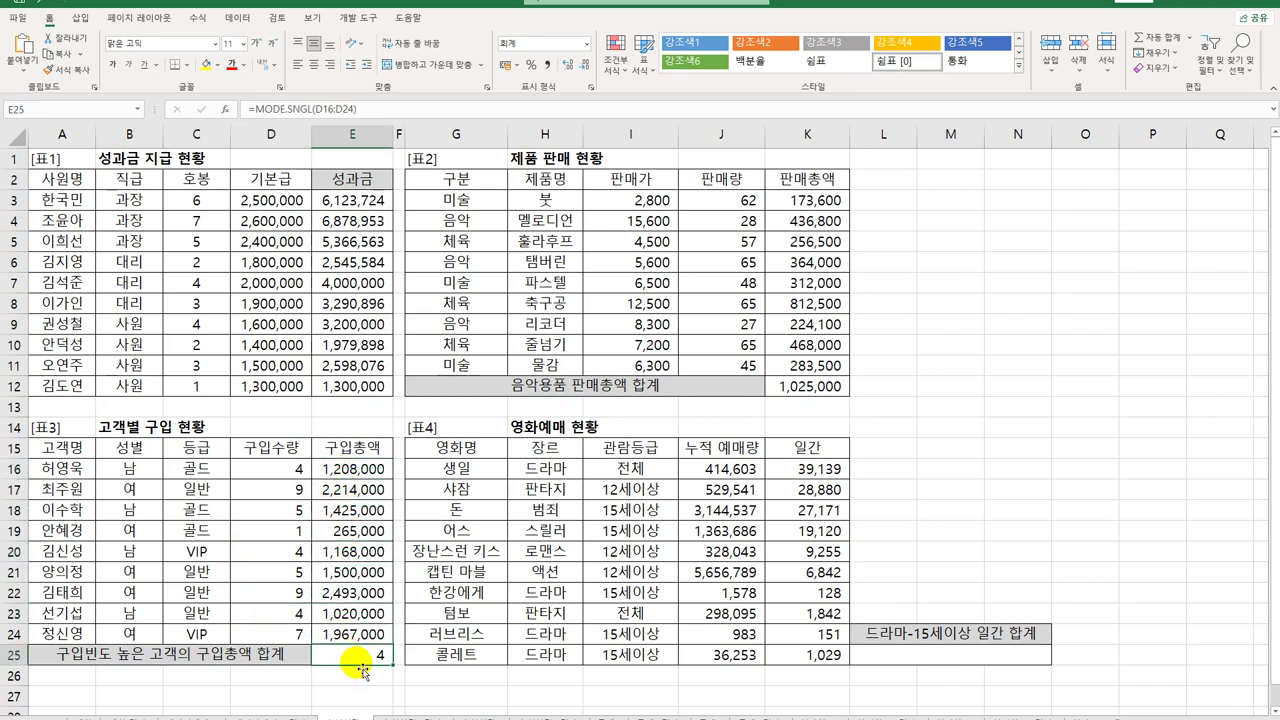
Step: Wrap E25's MODE.SNGL formula in SUMIF, with D16:D24 as the range and the MODE.SNGL result as the criteria
{"action": "double_click", "coordinate": [355, 660]}
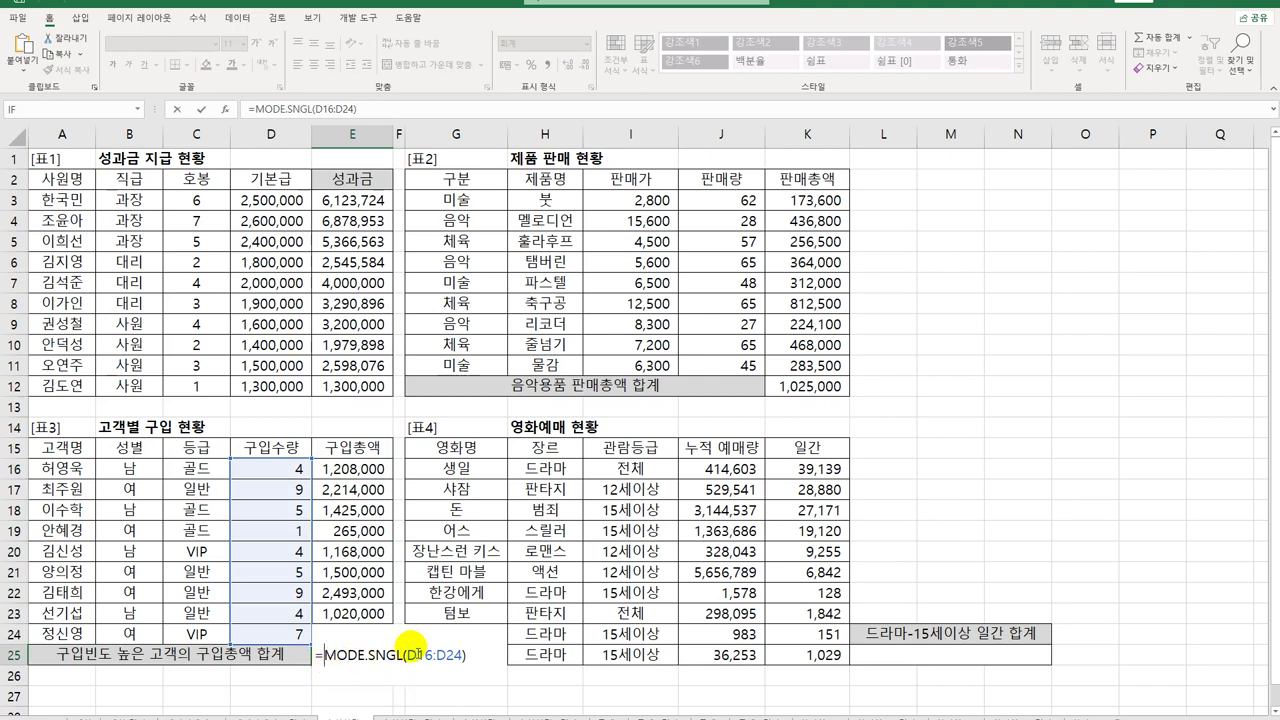
{"action": "type", "text": "sumif"}
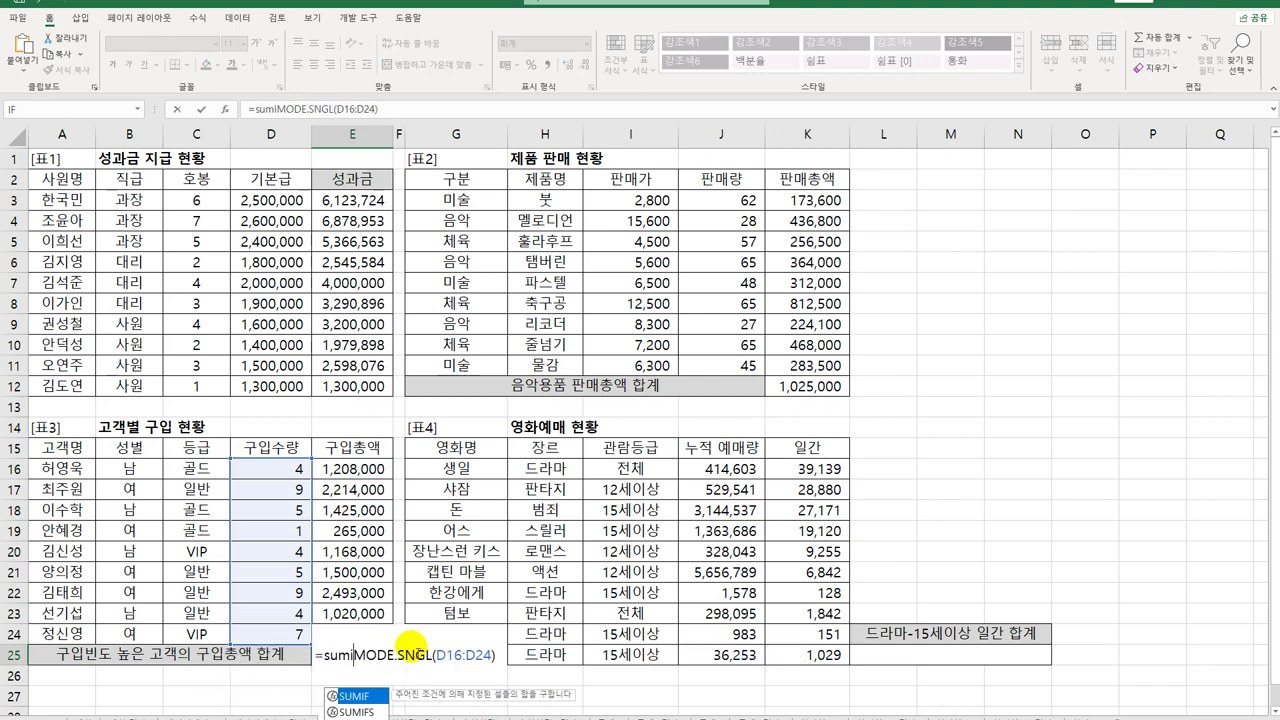
{"action": "key", "text": "Tab"}
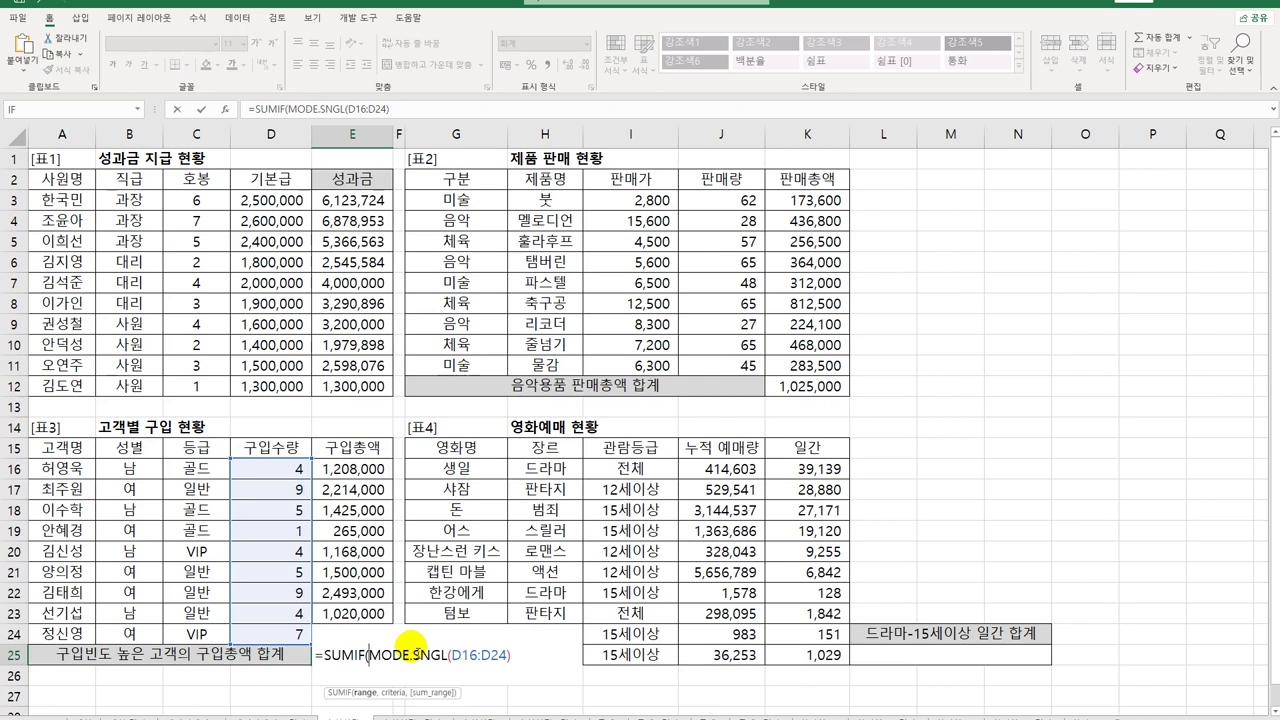
{"action": "left_click_drag", "start_coordinate": [282, 468], "coordinate": [288, 636]}
{"action": "left_click", "coordinate": [428, 655]}
{"action": "type", "text": ","}
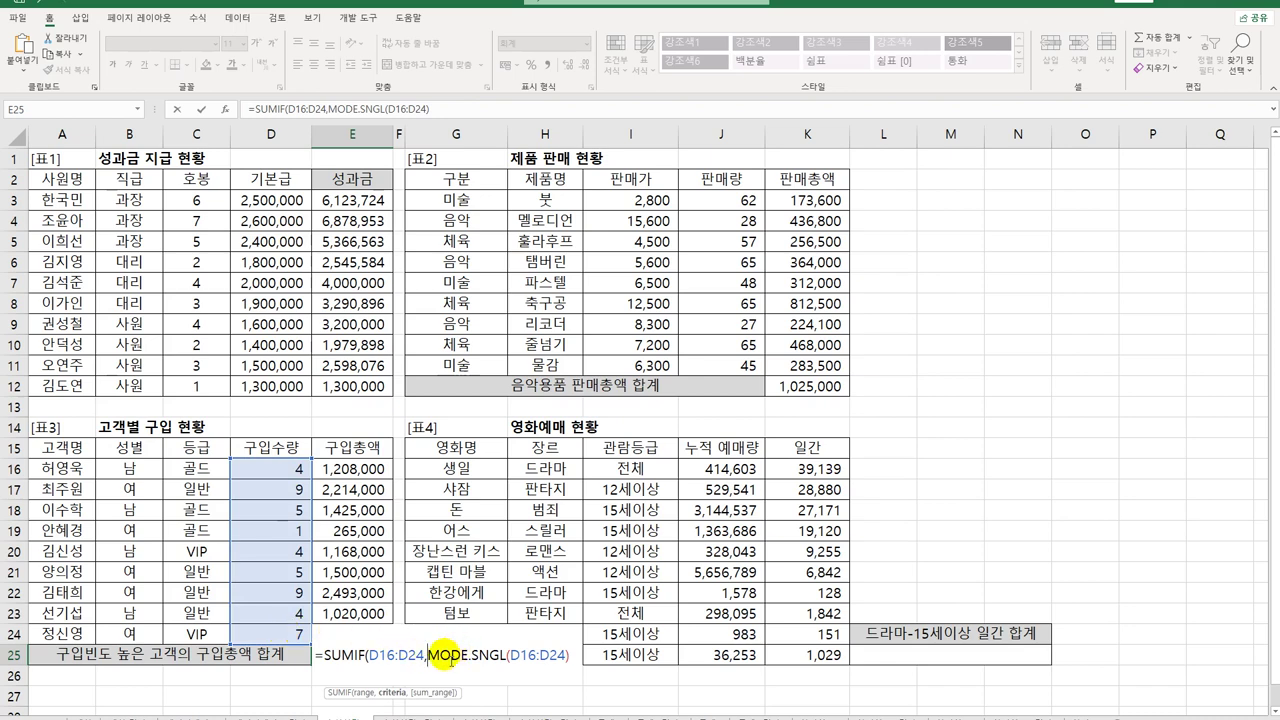
Step: Add E16:E24 as the sum range and enter =SUMIF(D16:D24,MODE.SNGL(D16:D24),E16:E24) in E25
{"action": "left_click", "coordinate": [577, 660]}
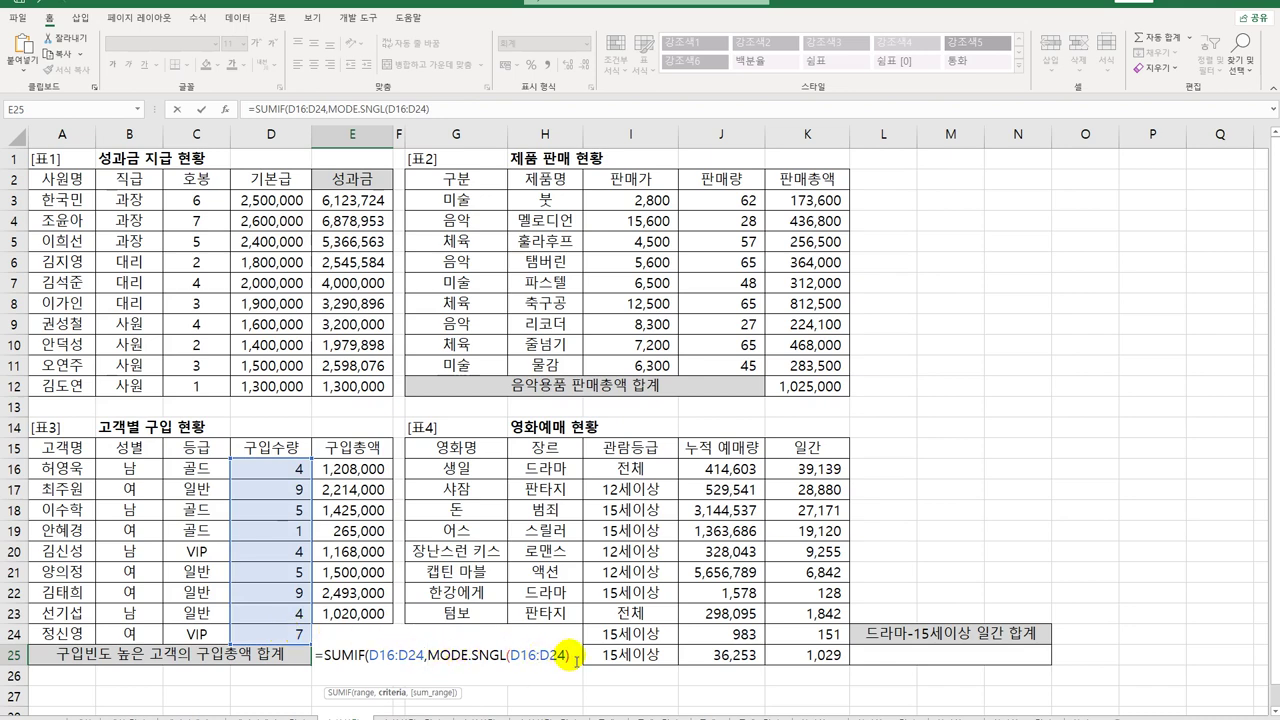
{"action": "type", "text": ","}
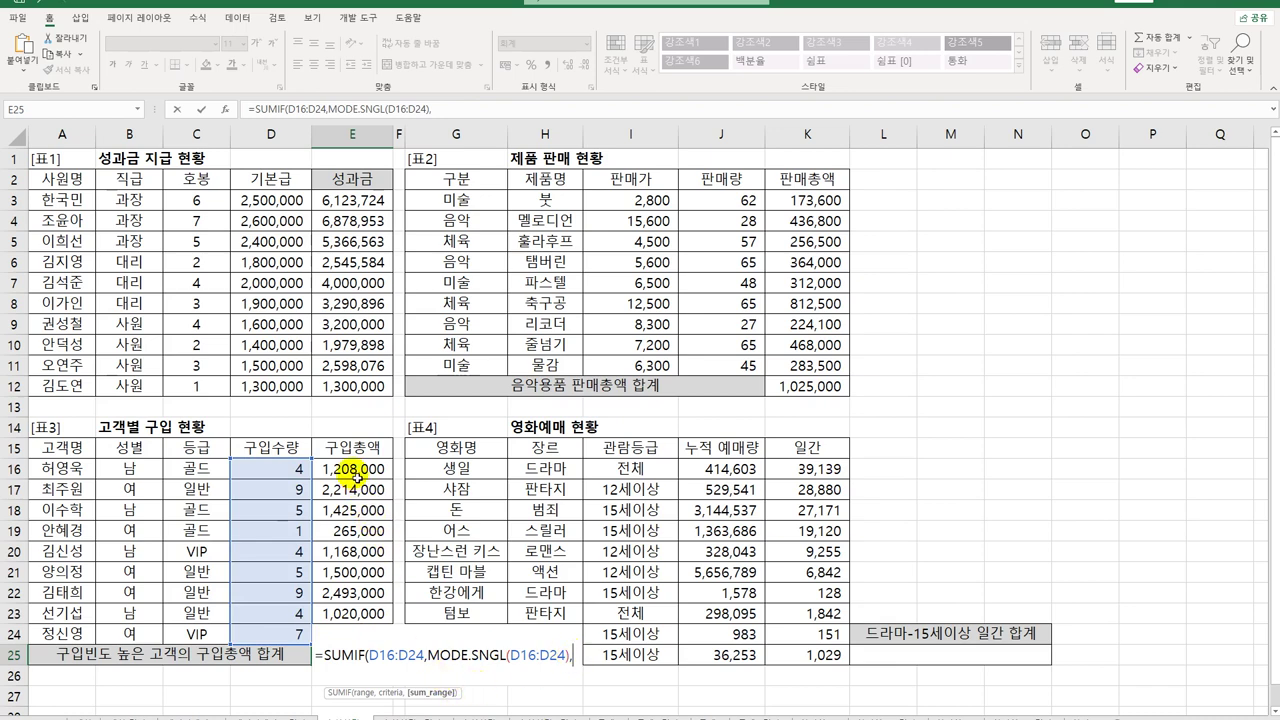
{"action": "left_click_drag", "start_coordinate": [355, 470], "coordinate": [357, 637]}
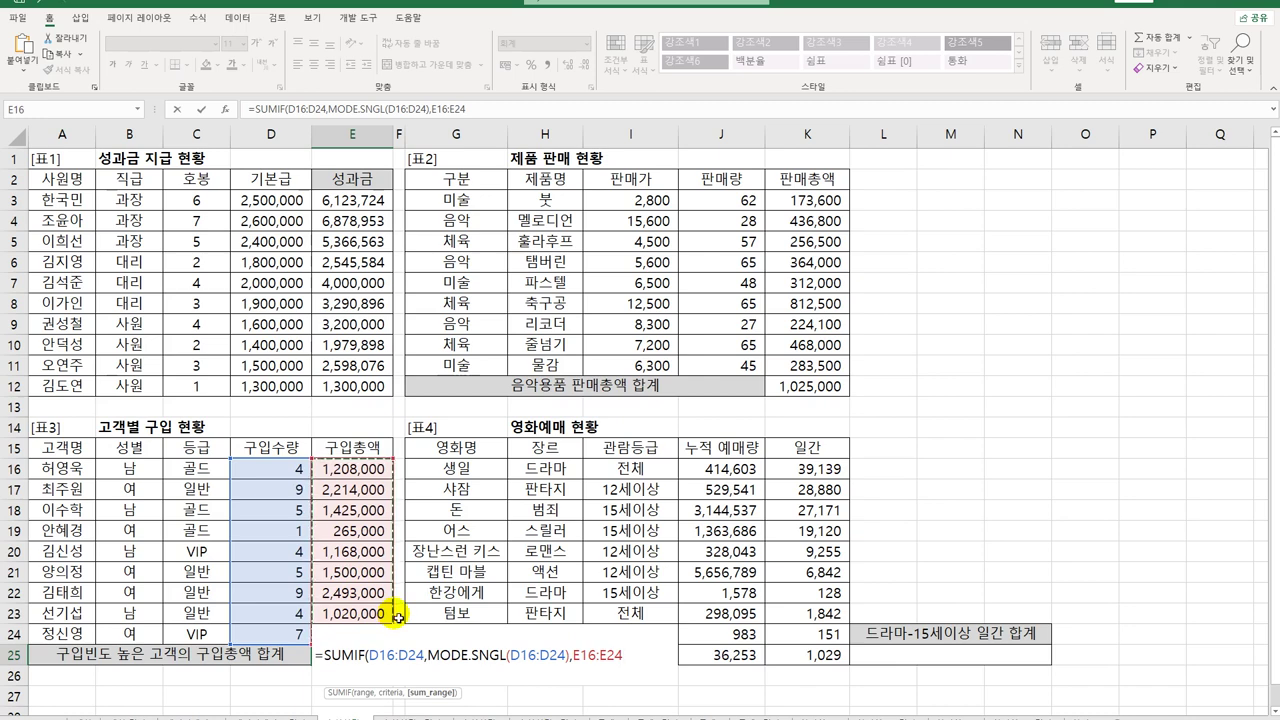
{"action": "type", "text": ")"}
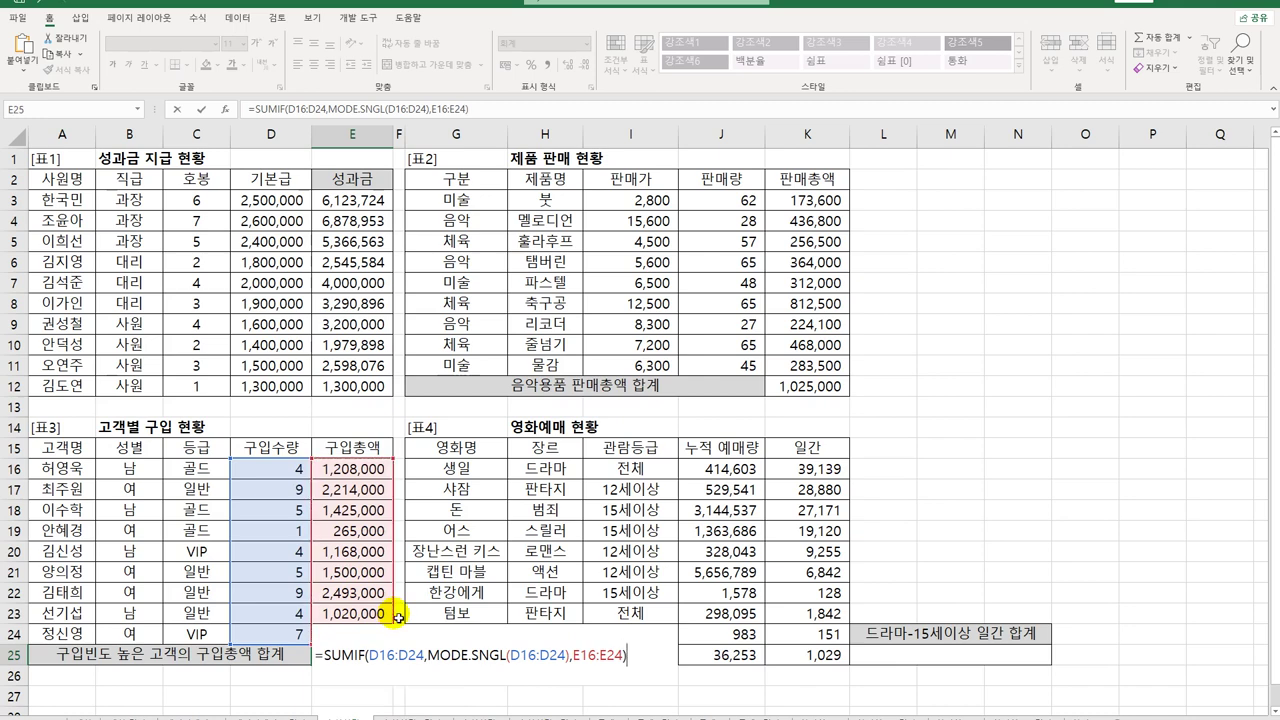
{"action": "key", "text": "Return"}
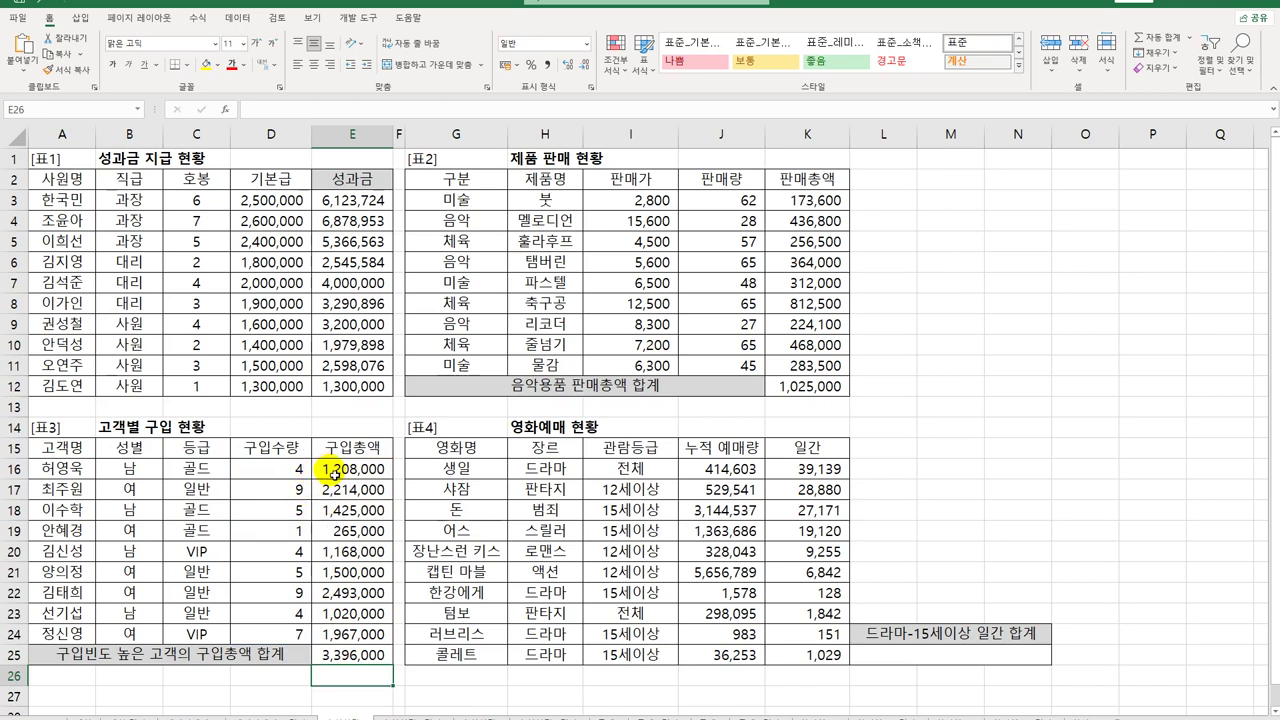
{"action": "left_click", "coordinate": [357, 657]}
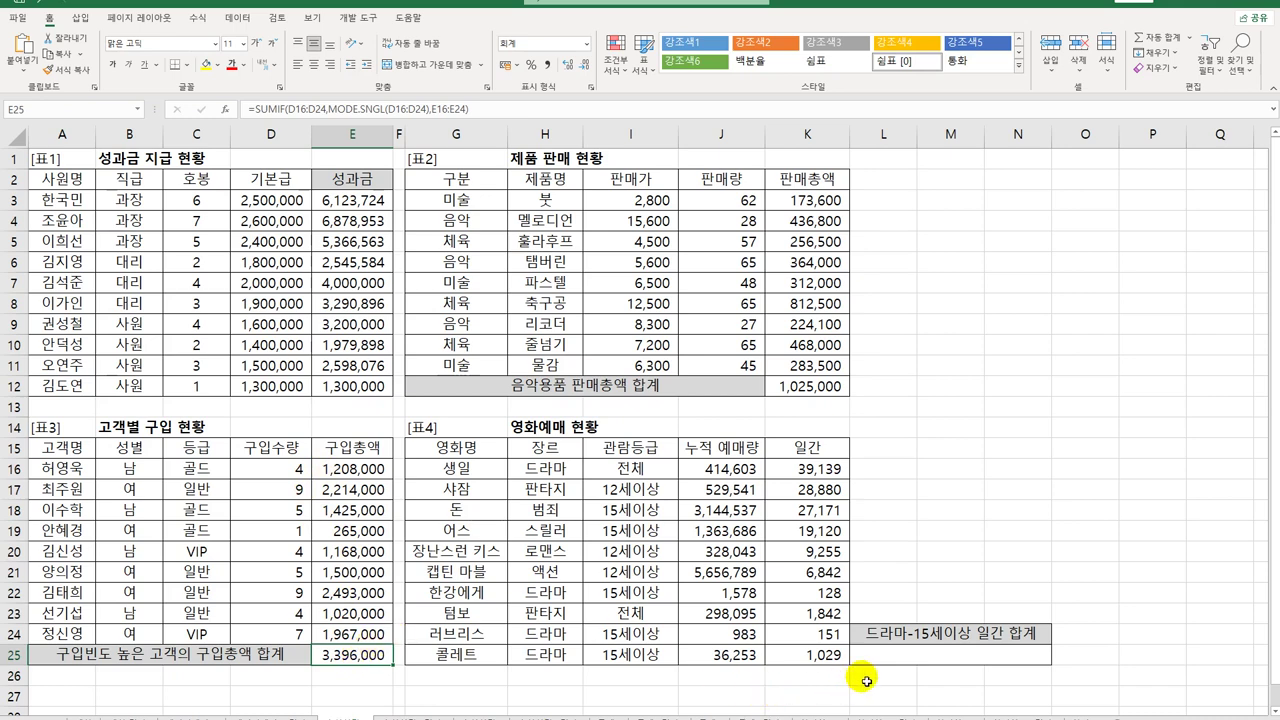
Step: Review the 장르, 관람등급 and 일간 columns of 표4 and start a SUMIFS function in L25 for 드라마-15세이상 일간 합계
{"action": "left_click", "coordinate": [890, 660]}
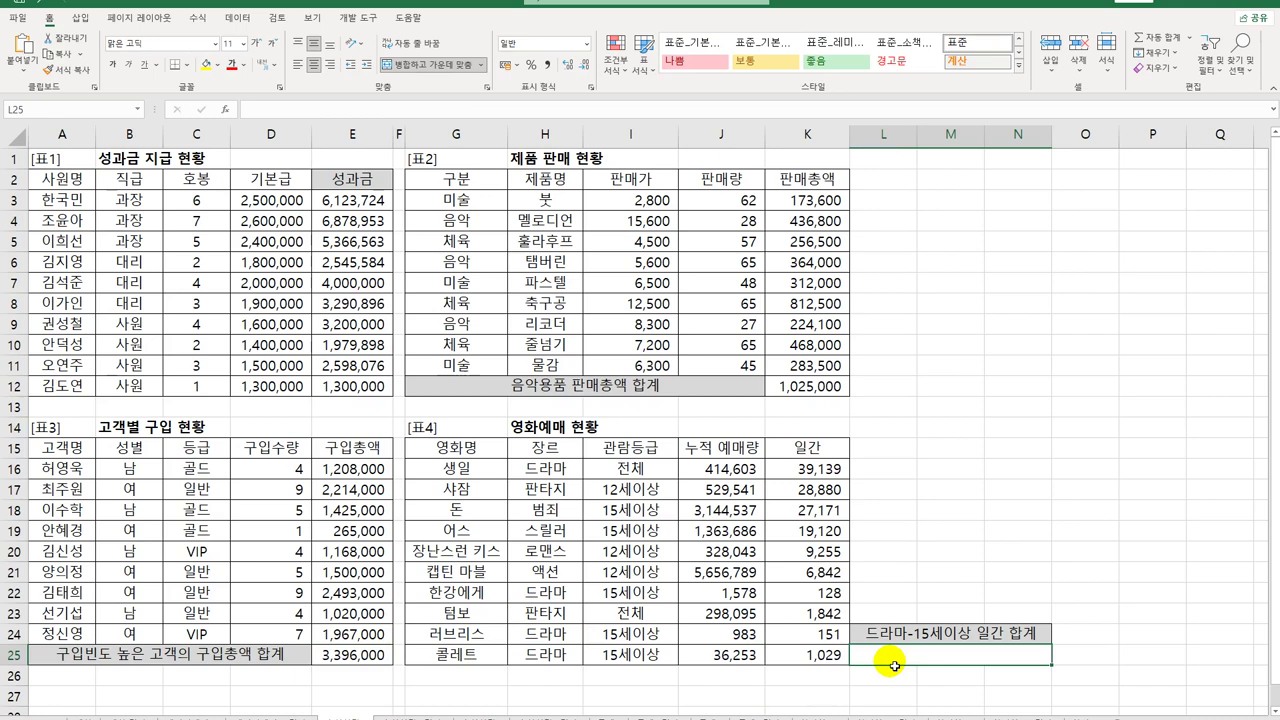
{"action": "left_click_drag", "start_coordinate": [548, 470], "coordinate": [558, 660]}
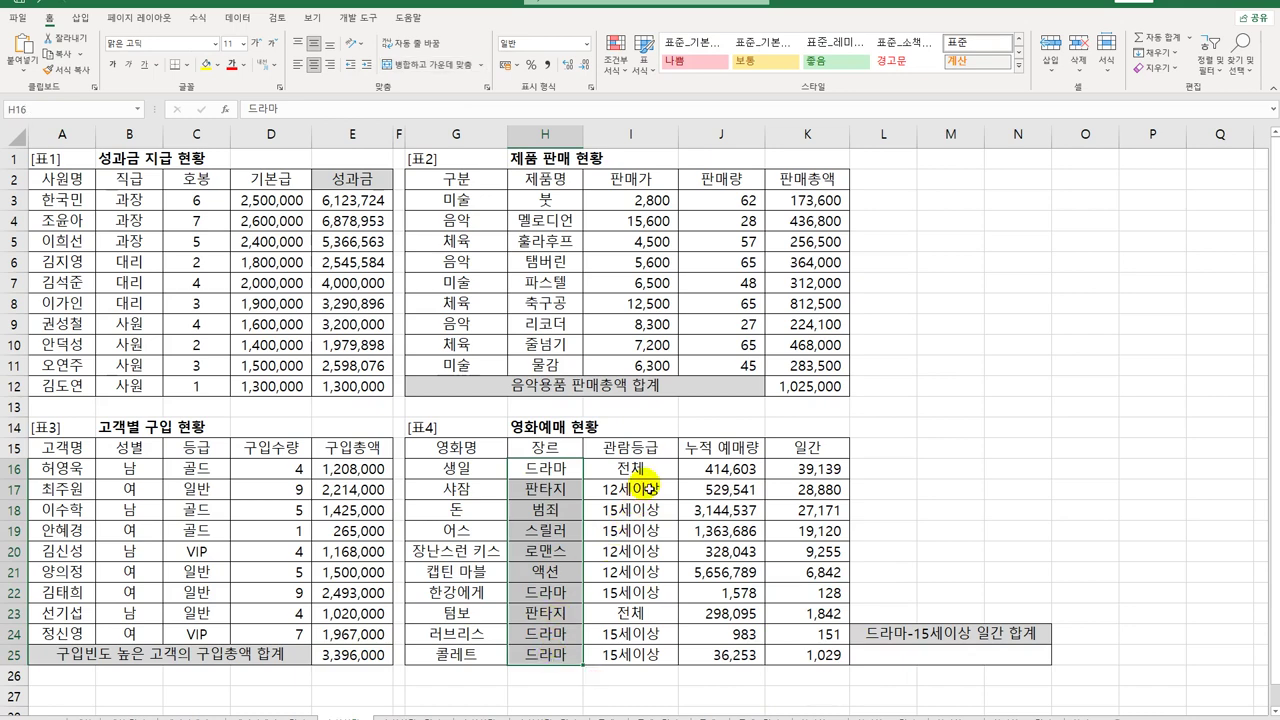
{"action": "left_click_drag", "start_coordinate": [636, 467], "coordinate": [626, 650]}
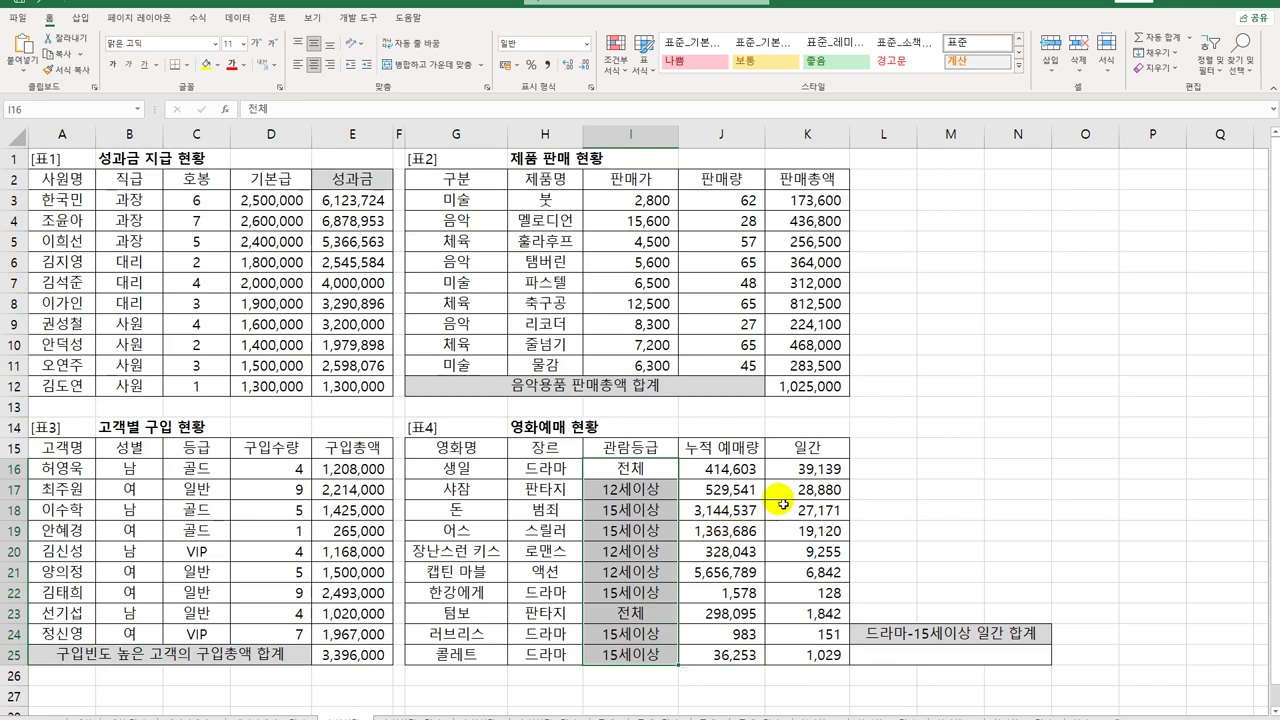
{"action": "left_click_drag", "start_coordinate": [812, 468], "coordinate": [810, 655]}
{"action": "left_click", "coordinate": [929, 652]}
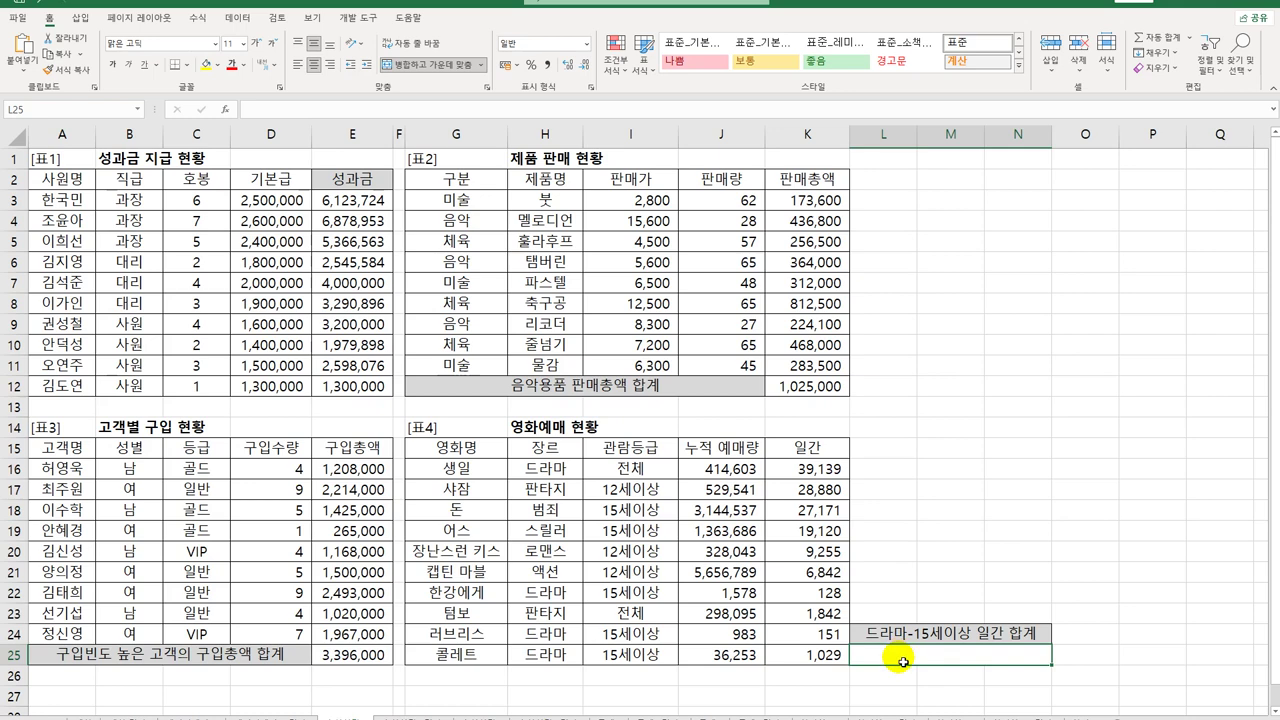
{"action": "type", "text": "="}
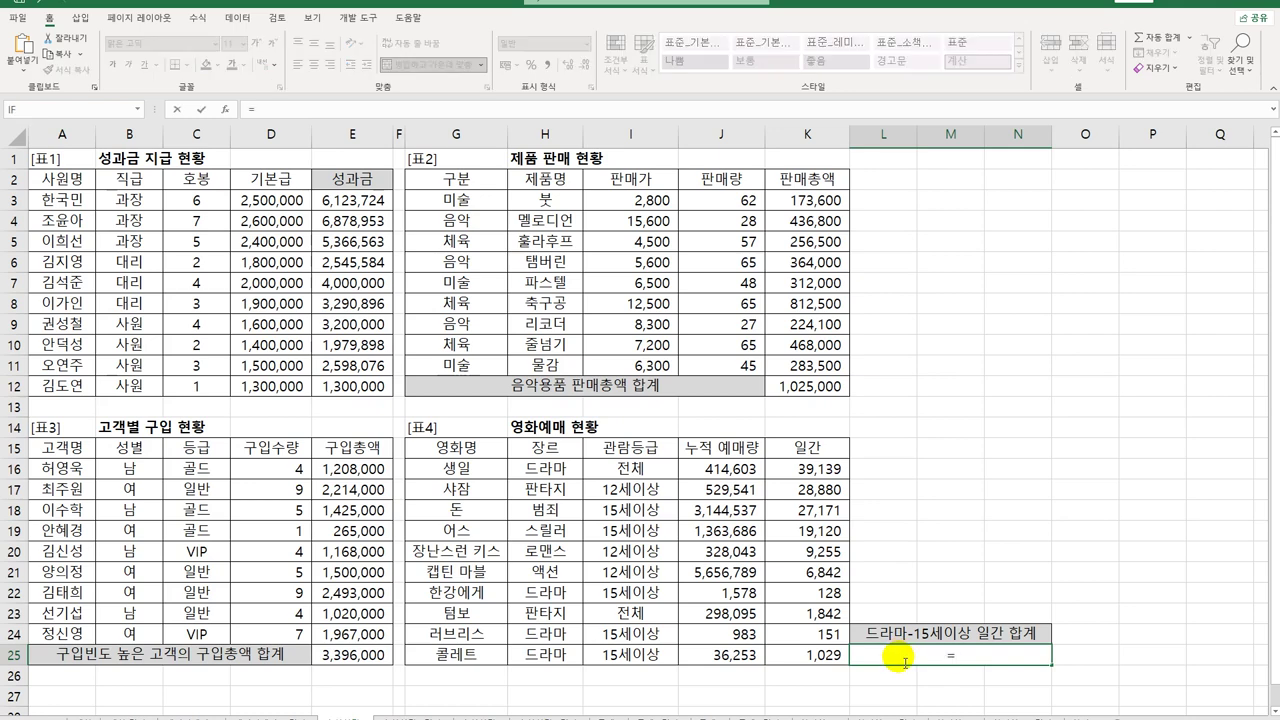
{"action": "type", "text": "sumfi"}
{"action": "key", "text": "BackSpace"}
{"action": "key", "text": "BackSpace"}
{"action": "type", "text": "if"}
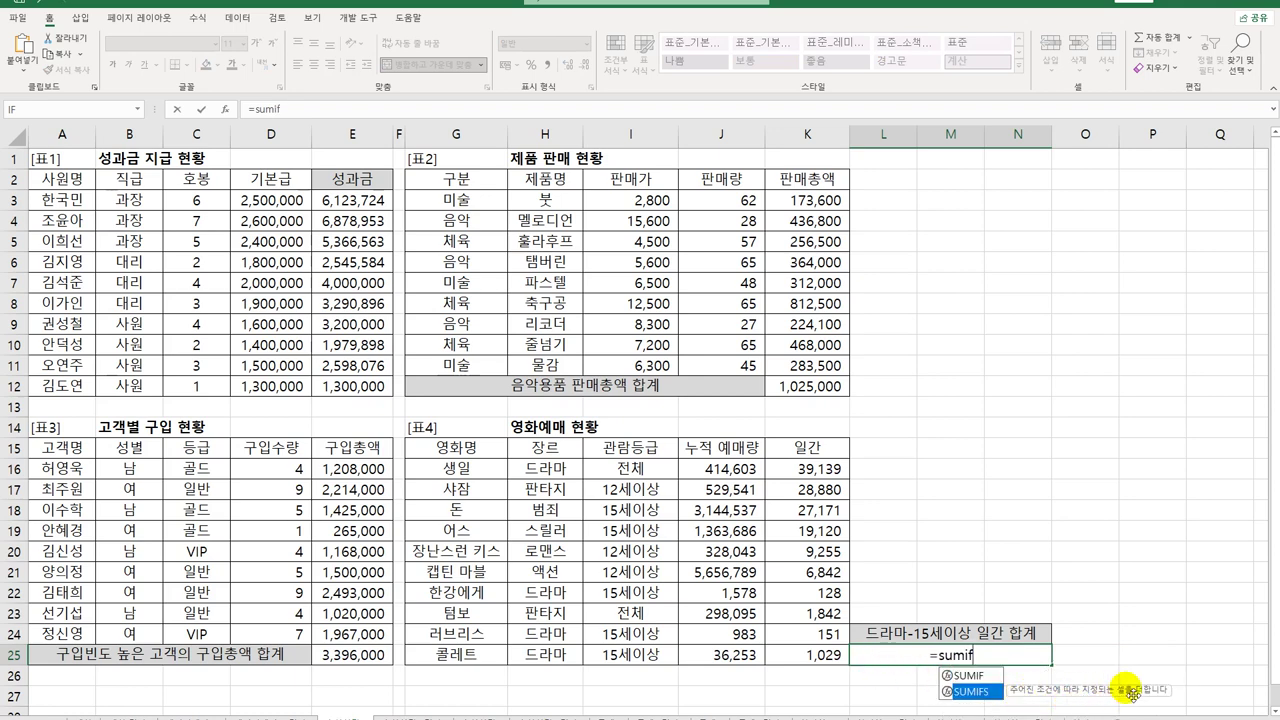
{"action": "double_click", "coordinate": [994, 697]}
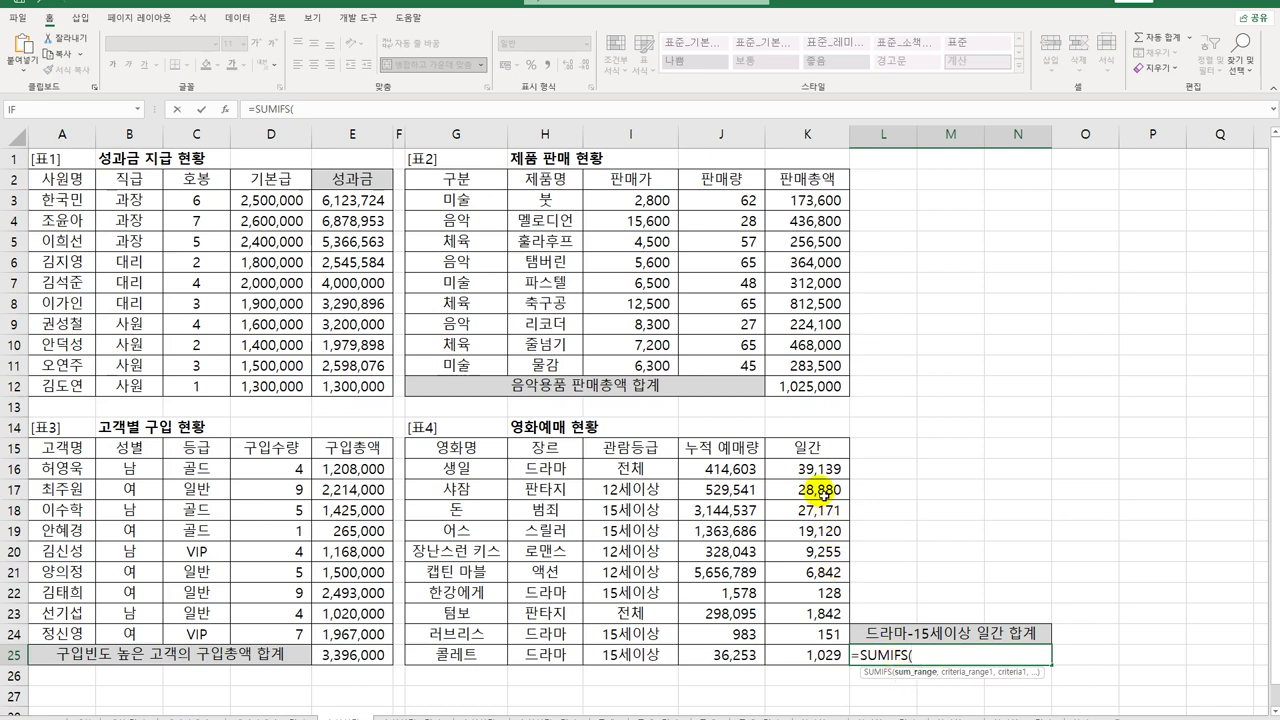
Step: Set the SUMIFS sum range to K16:K25 and the first condition to range H16:H25 with criteria H16
{"action": "left_click_drag", "start_coordinate": [816, 470], "coordinate": [818, 650]}
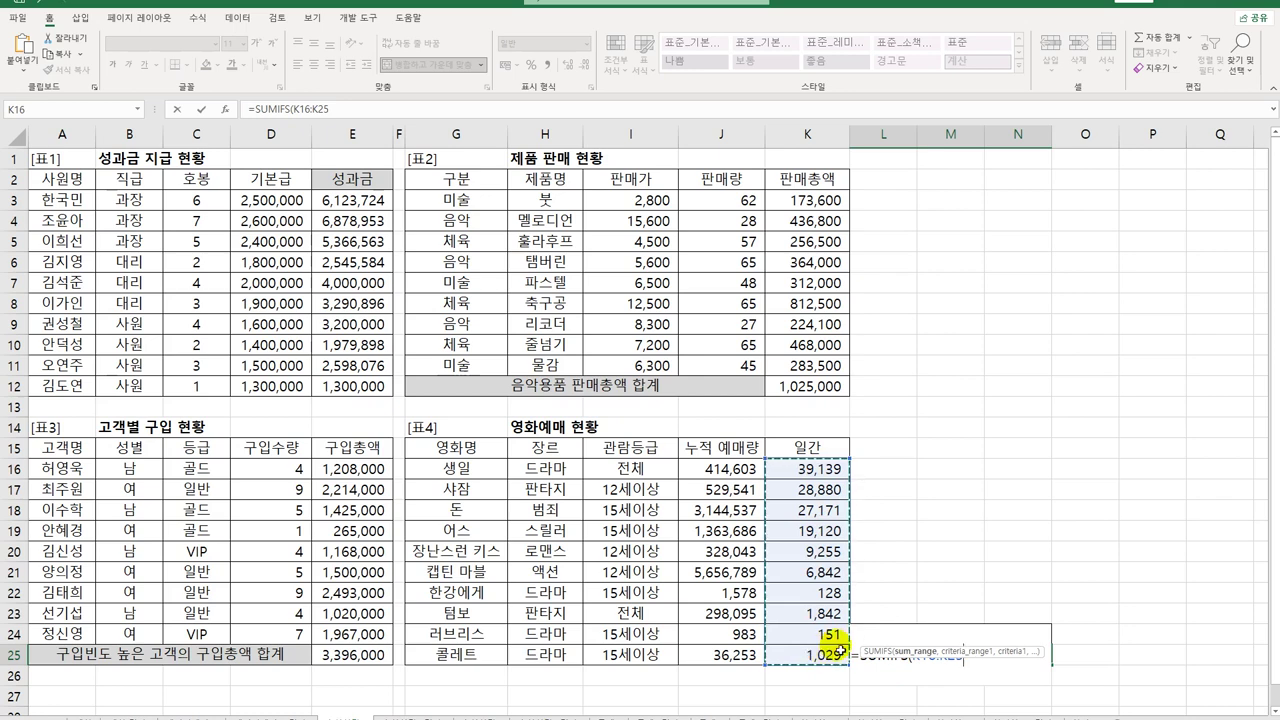
{"action": "type", "text": ","}
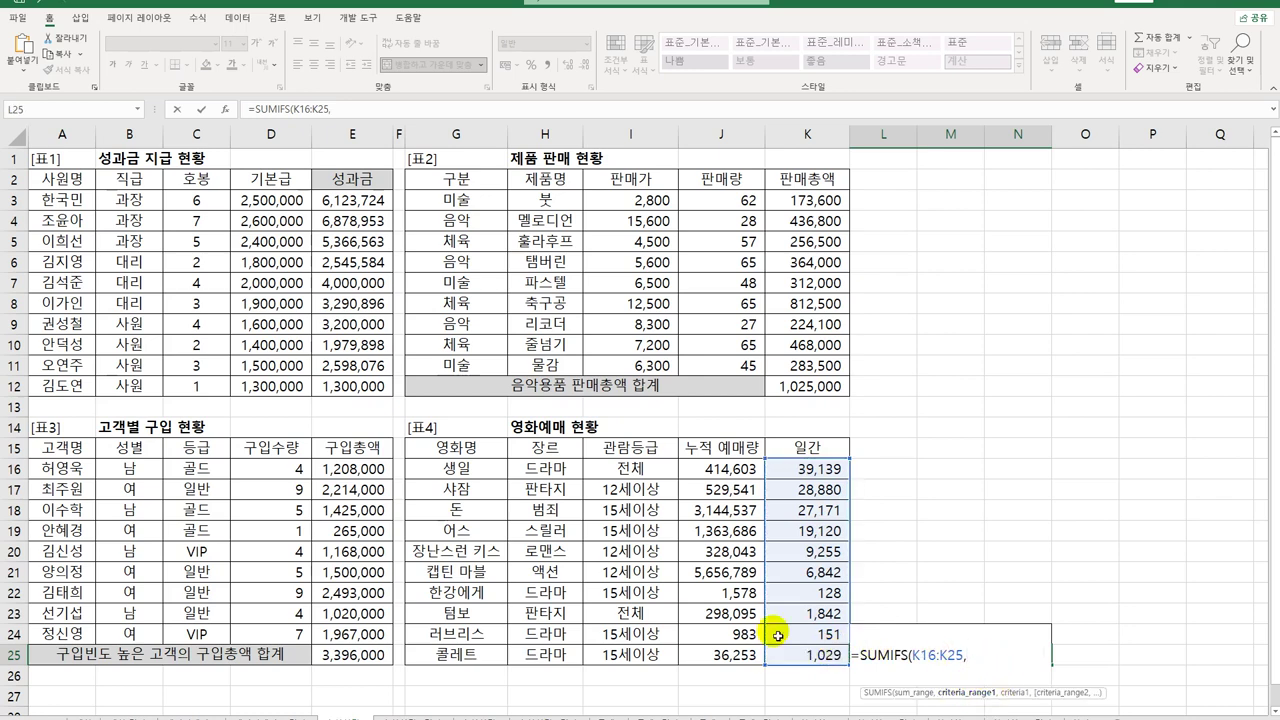
{"action": "left_click_drag", "start_coordinate": [540, 470], "coordinate": [565, 658]}
{"action": "type", "text": ","}
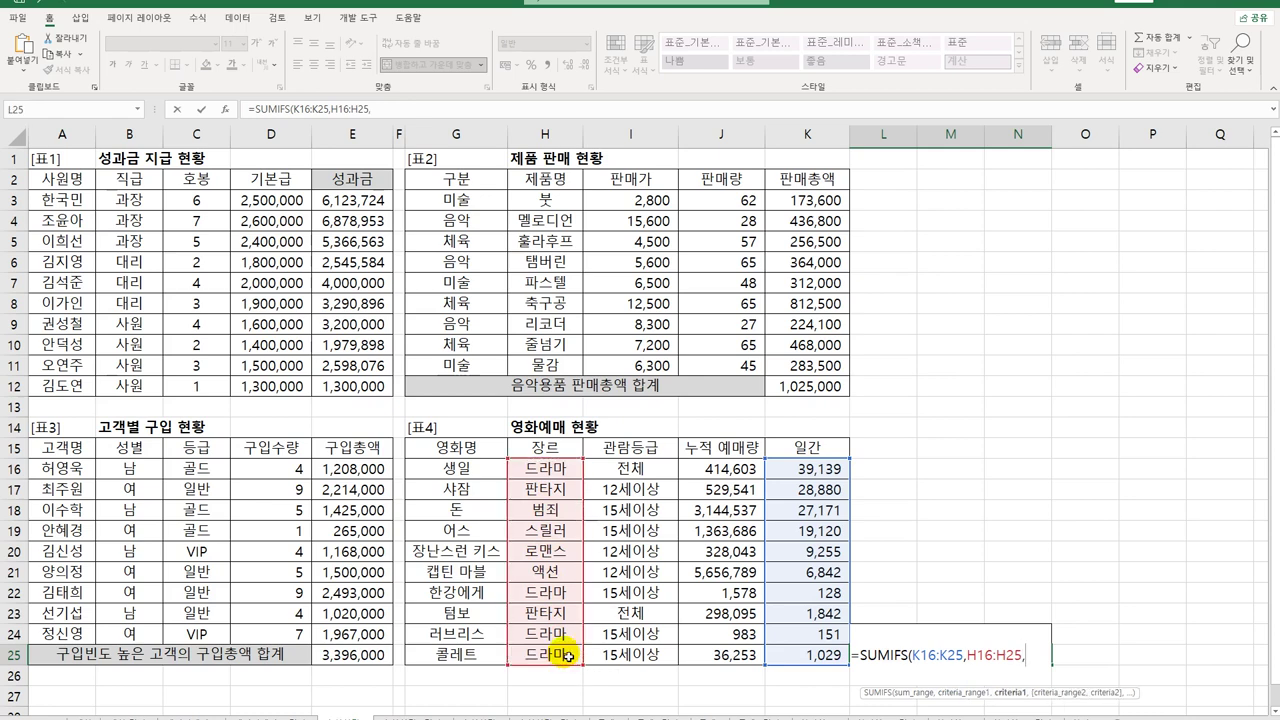
{"action": "left_click", "coordinate": [570, 475]}
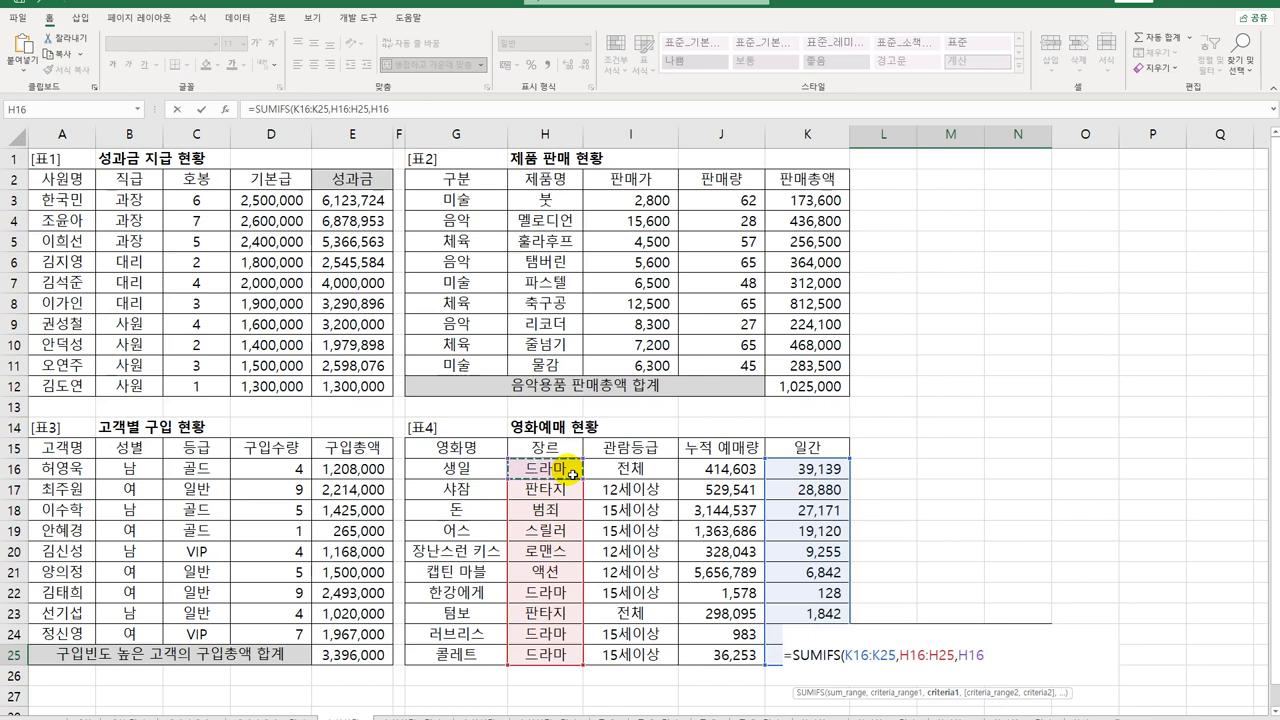
{"action": "type", "text": ","}
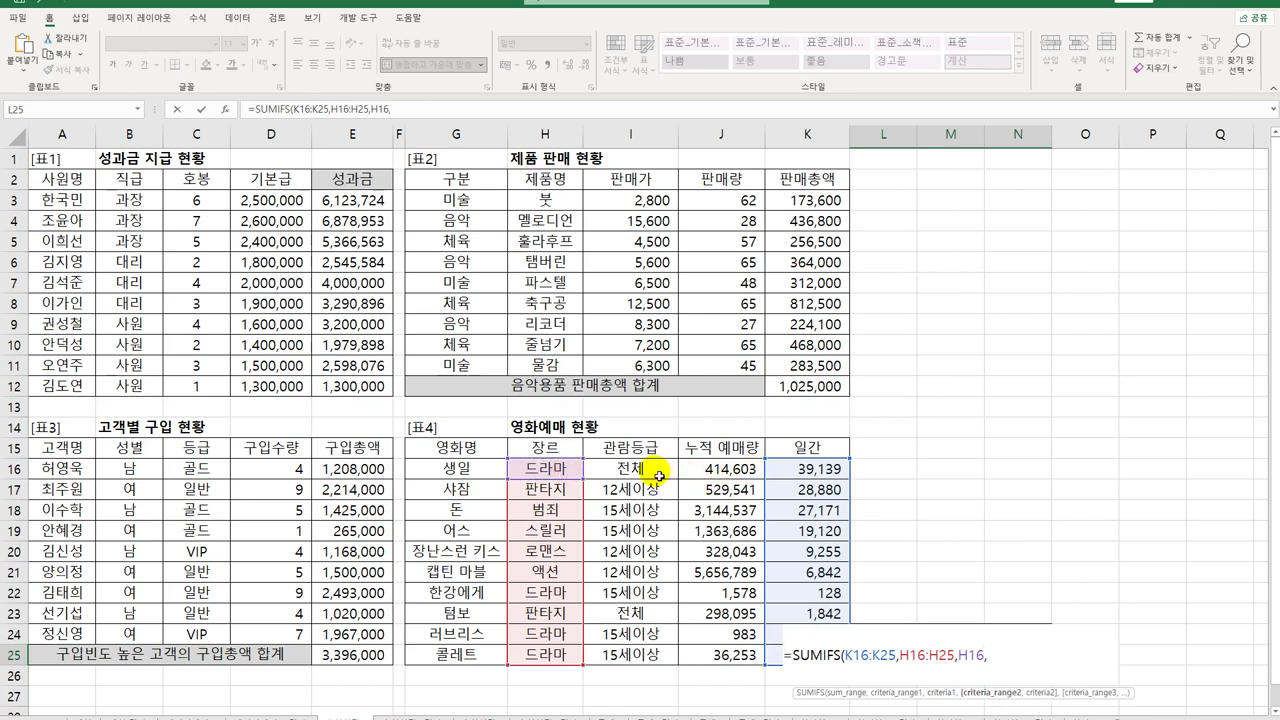
Step: Add the second condition, range I16:I25 with criteria I18, and enter the SUMIFS formula in L25
{"action": "left_click_drag", "start_coordinate": [655, 472], "coordinate": [654, 655]}
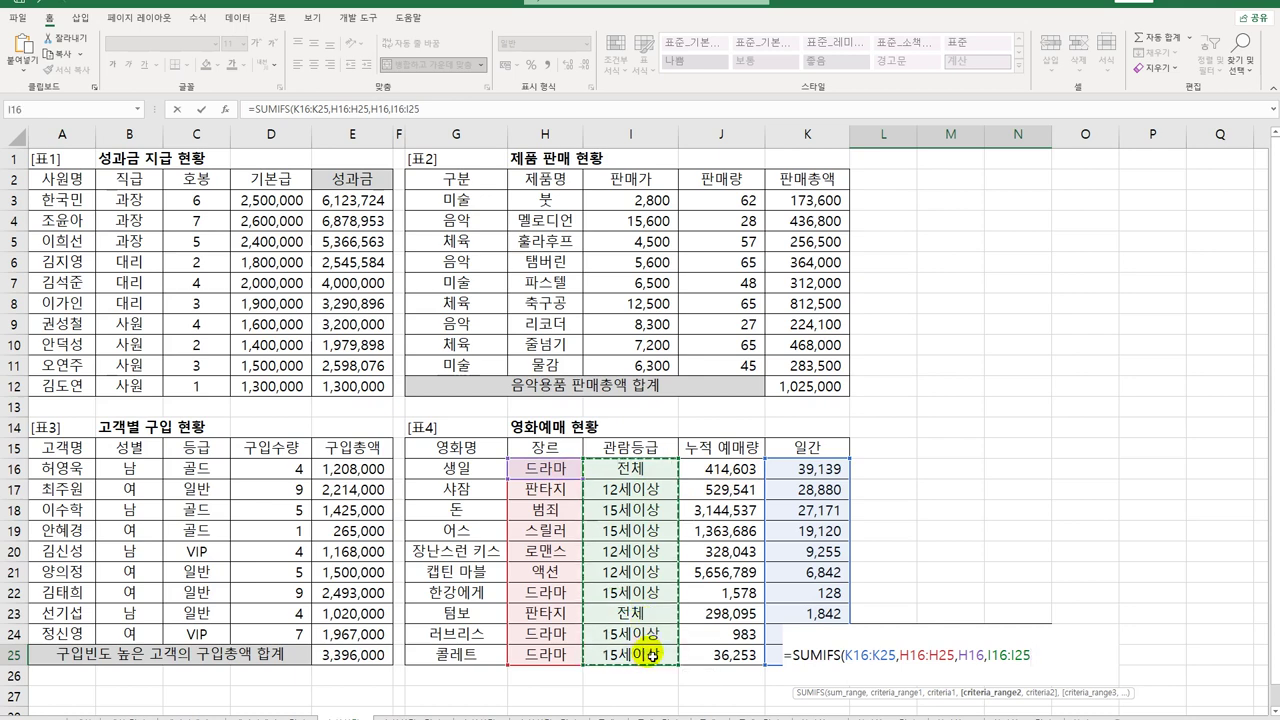
{"action": "type", "text": ","}
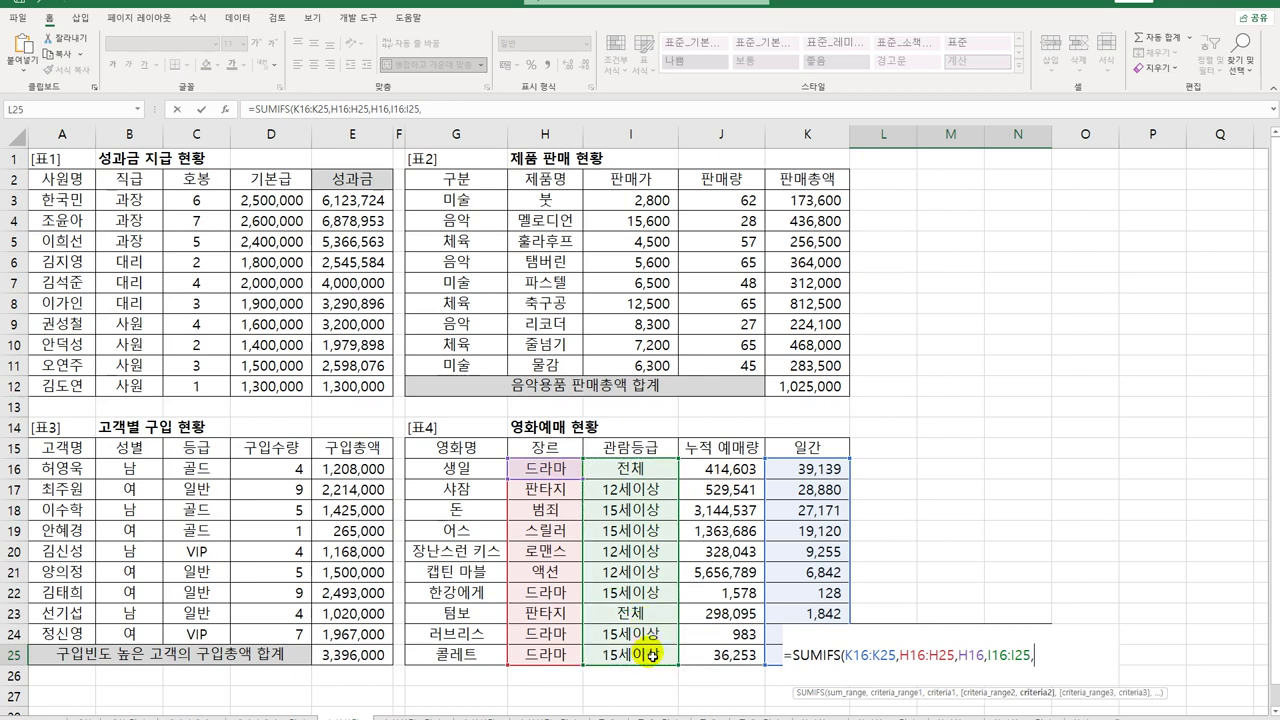
{"action": "left_click", "coordinate": [655, 513]}
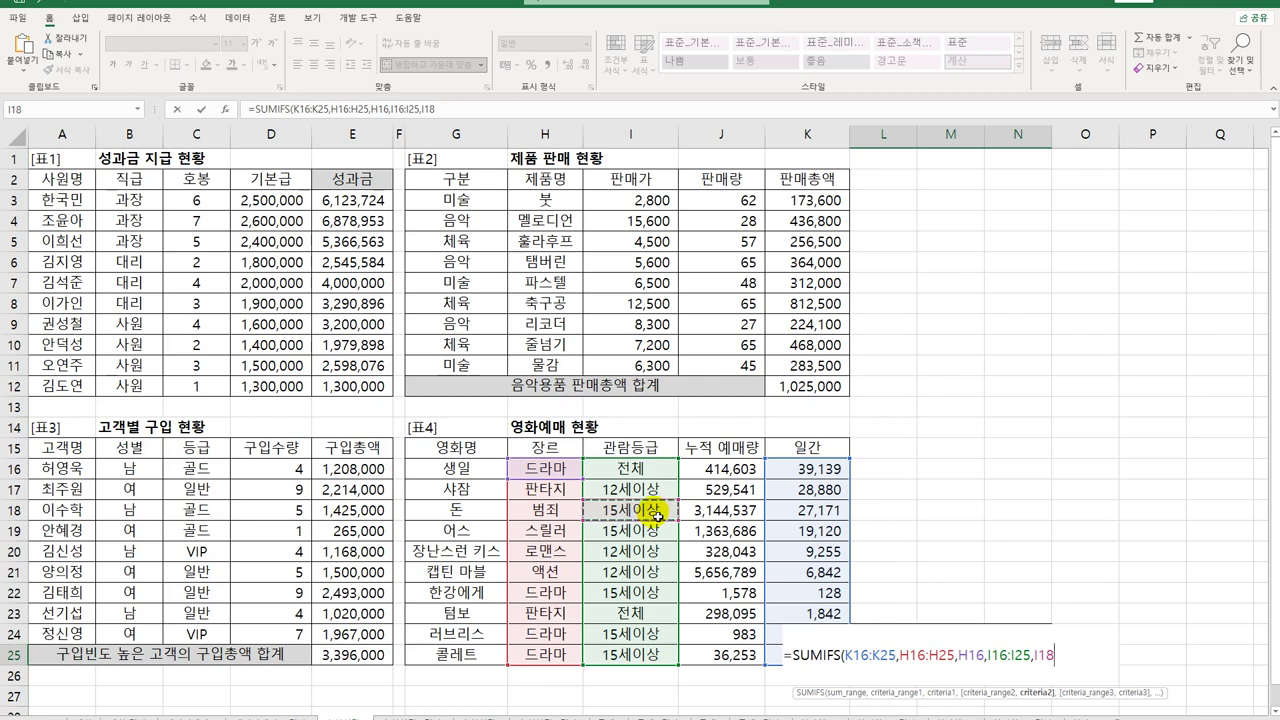
{"action": "type", "text": ")"}
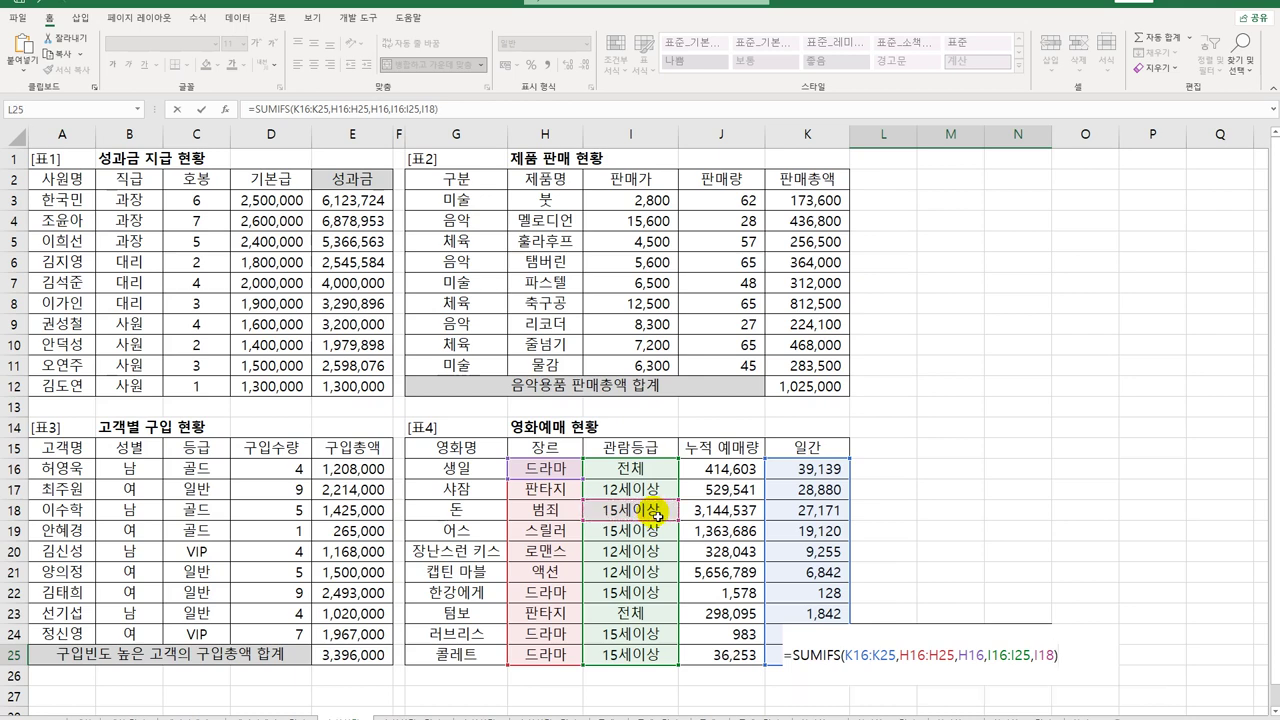
{"action": "key", "text": "Return"}
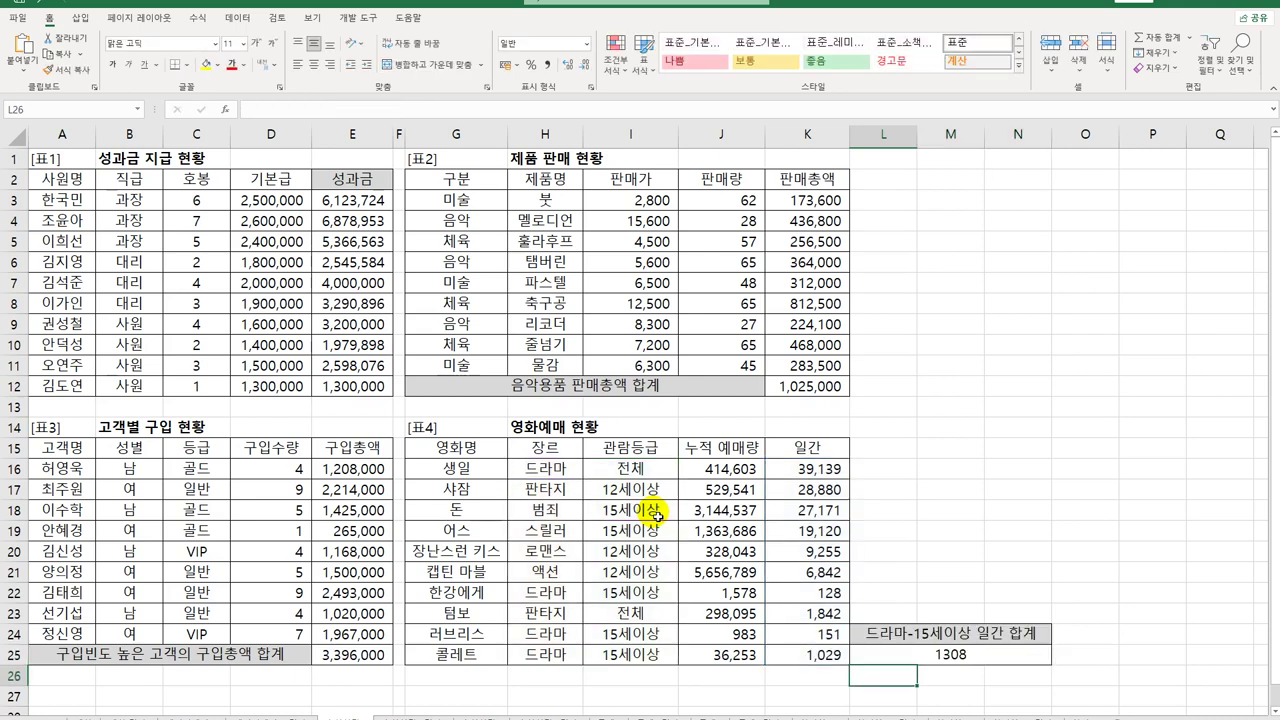
Step: Append &"만원" to L25's SUMIFS formula so the total carries the unit 만원
{"action": "left_click", "coordinate": [986, 663]}
{"action": "double_click", "coordinate": [994, 666]}
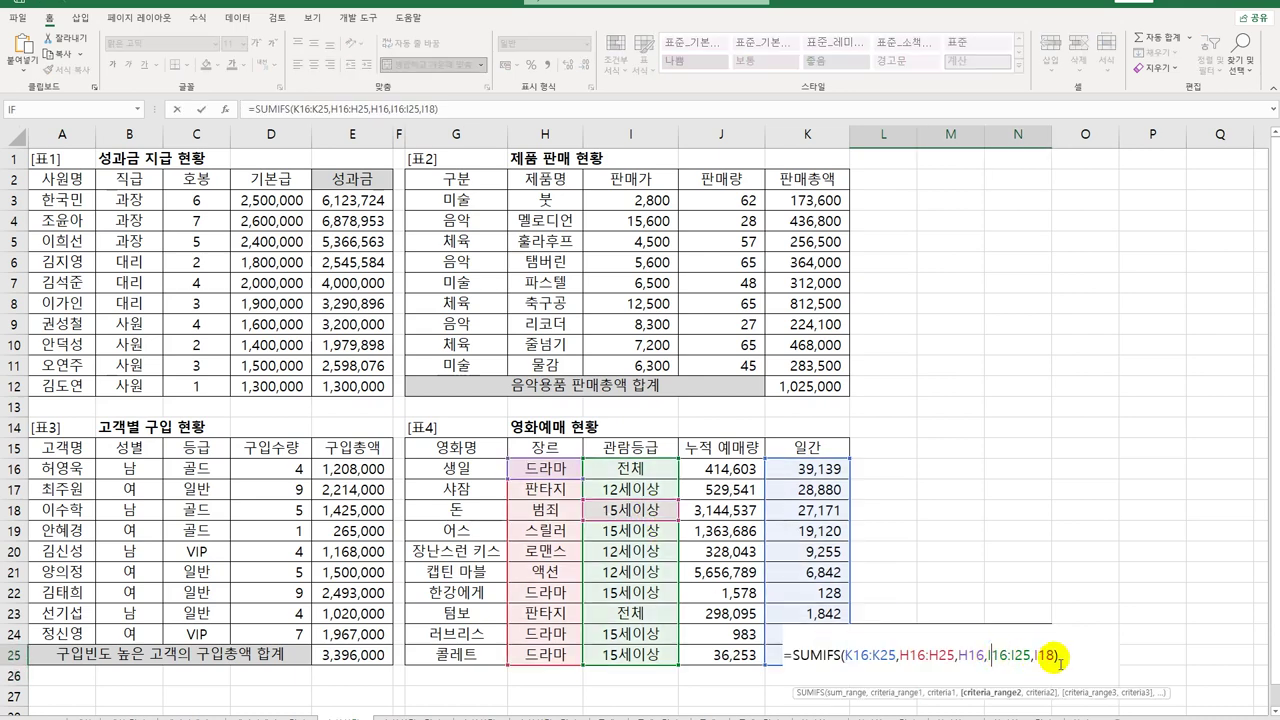
{"action": "left_click", "coordinate": [1060, 660]}
{"action": "type", "text": "&"}
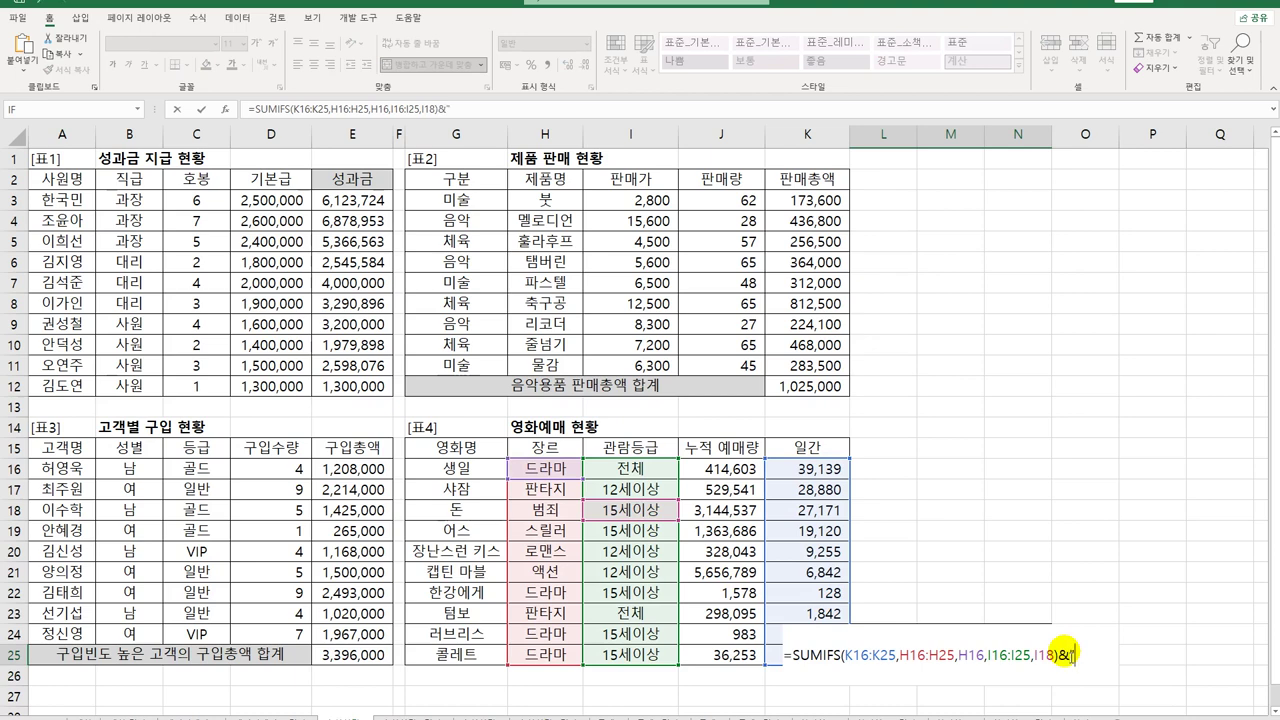
{"action": "type", "text": "원"}
{"action": "key", "text": "BackSpace"}
{"action": "key", "text": "BackSpace"}
{"action": "type", "text": "만원\""}
{"action": "key", "text": "Return"}
{"action": "left_click", "coordinate": [990, 657]}
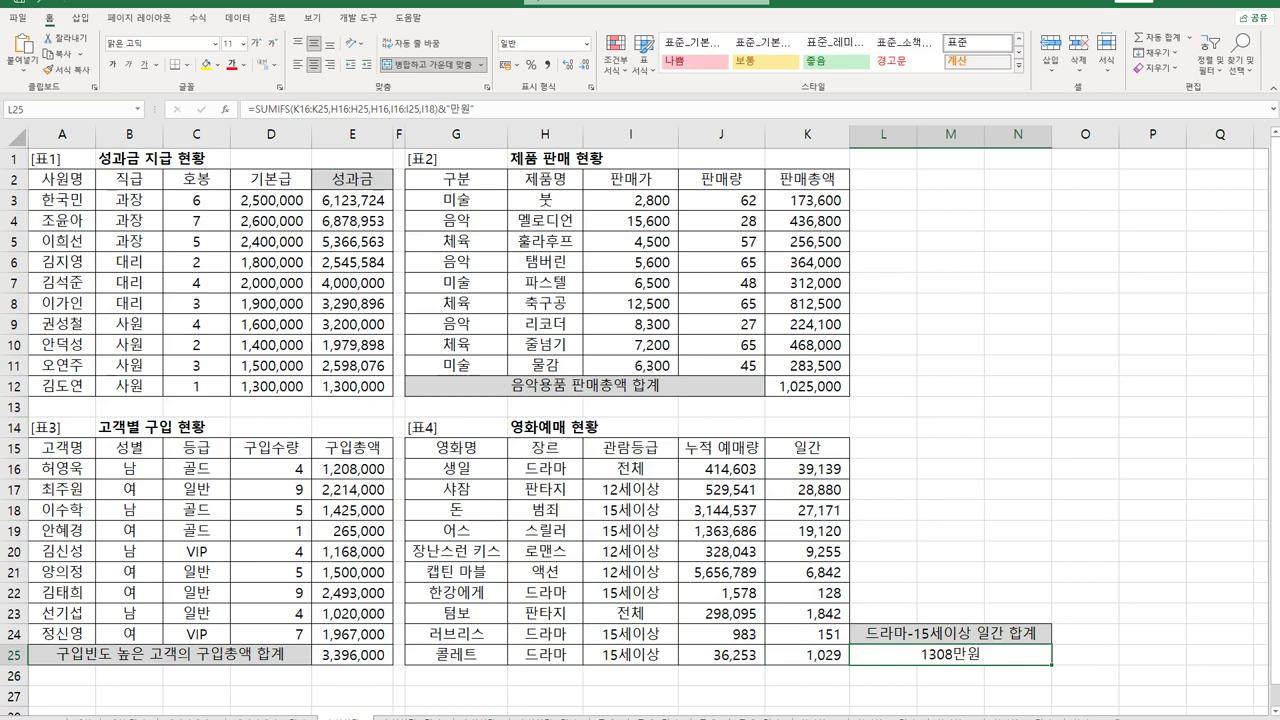
Step: Switch to the next exercise worksheet and select cell D11 for 정보통신과 평균 평점 in 표1
{"action": "key", "text": "ctrl+Page_Down"}
{"action": "key", "text": "ctrl+Page_Up"}
{"action": "key", "text": "ctrl+Page_Down"}
{"action": "key", "text": "ctrl+Page_Up"}
{"action": "key", "text": "ctrl+Page_Down"}
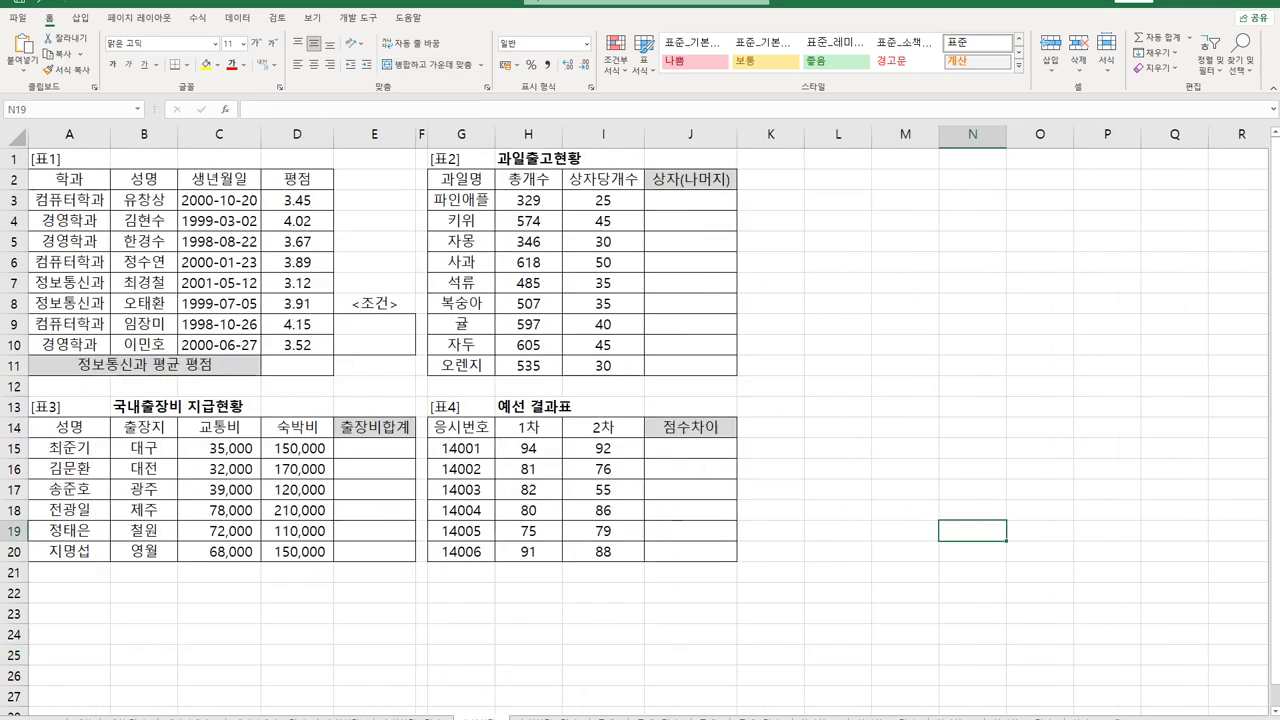
{"action": "left_click", "coordinate": [306, 369]}
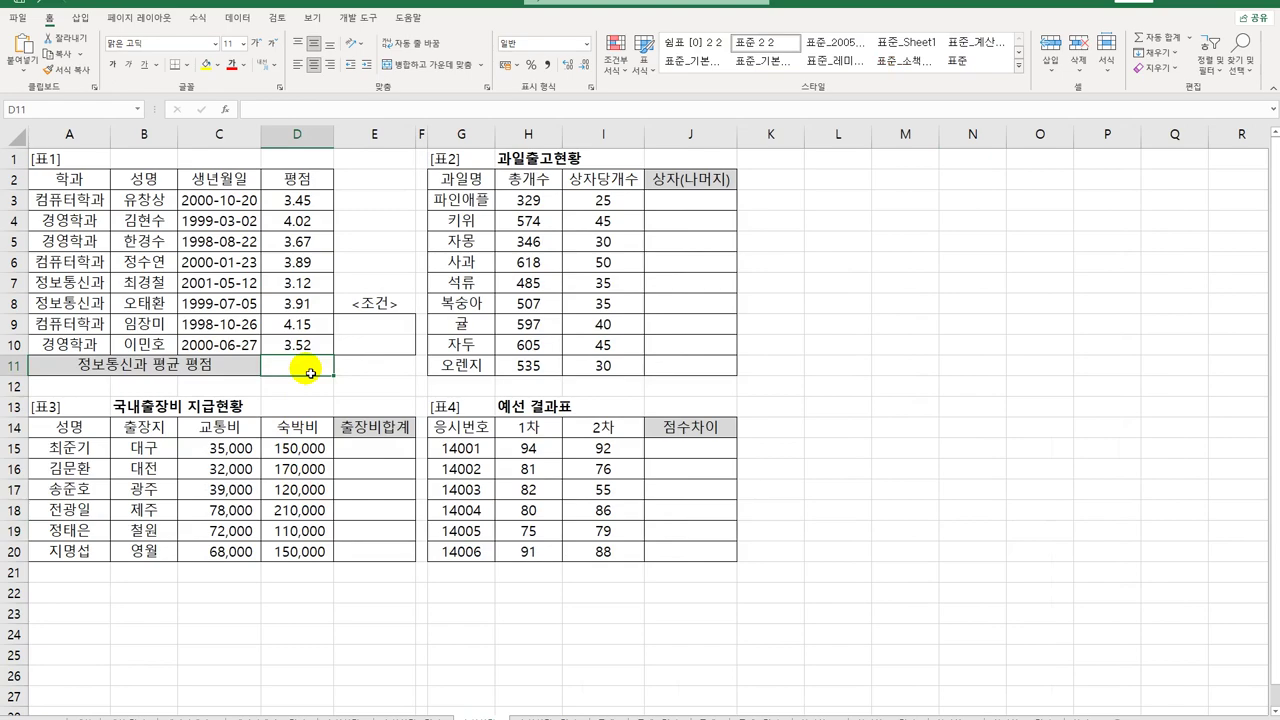